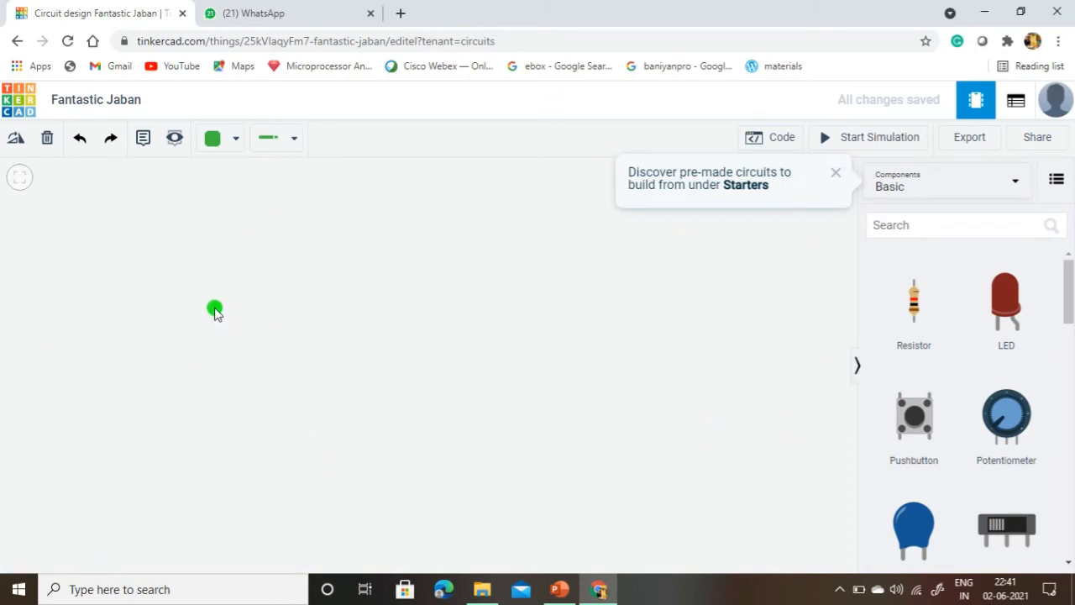
# Add a single Breadboard Small to the empty workspace, remove the extra copy, and shift the breadboard slightly lower
pyautogui.click(953, 226)
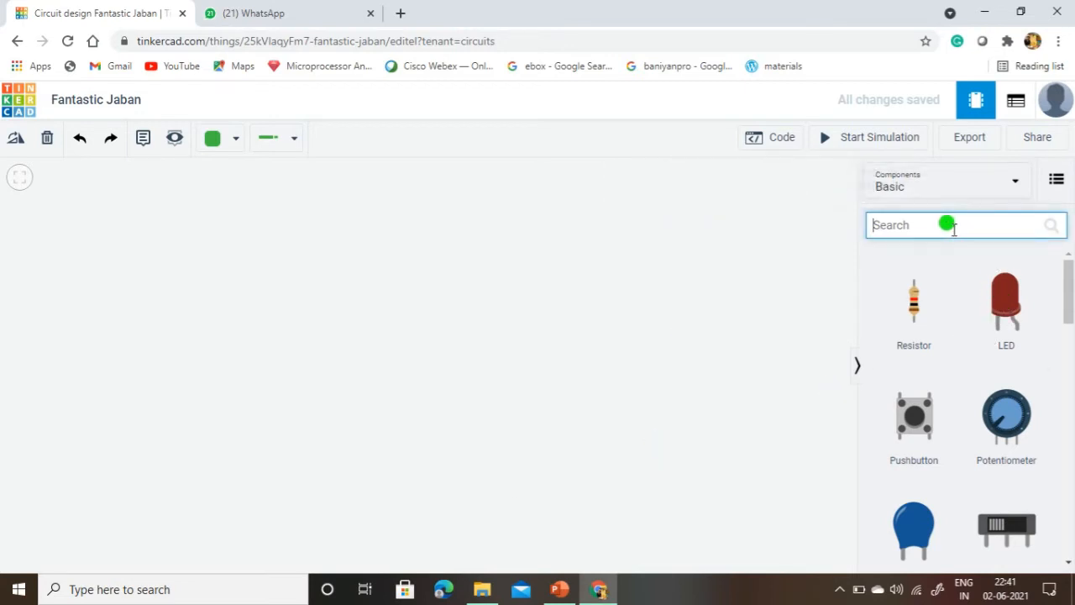
pyautogui.write('Bread')
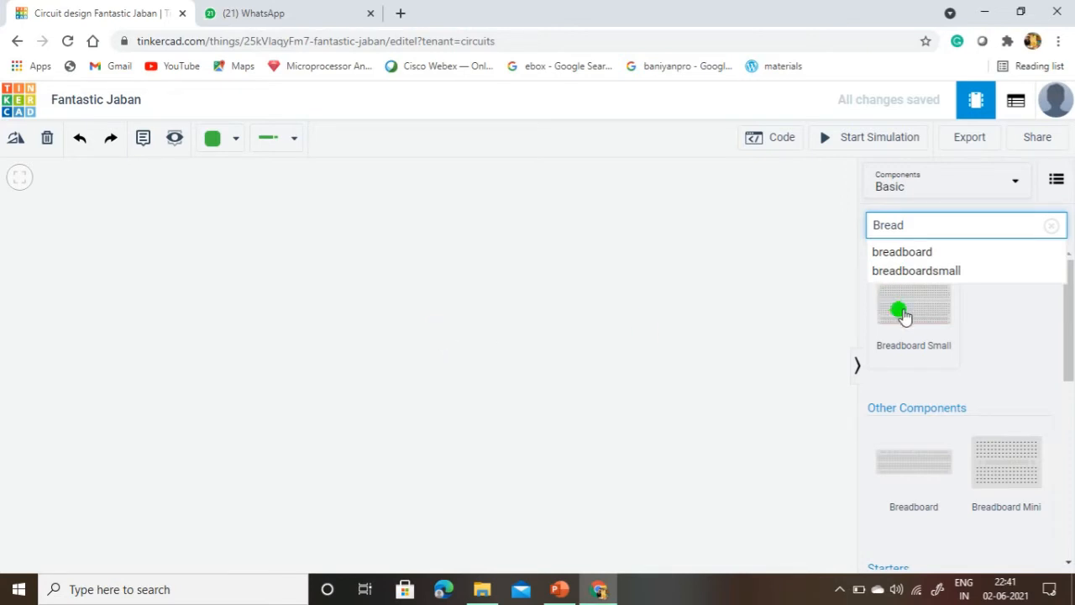
pyautogui.moveTo(904, 315); pyautogui.dragTo(613, 332)
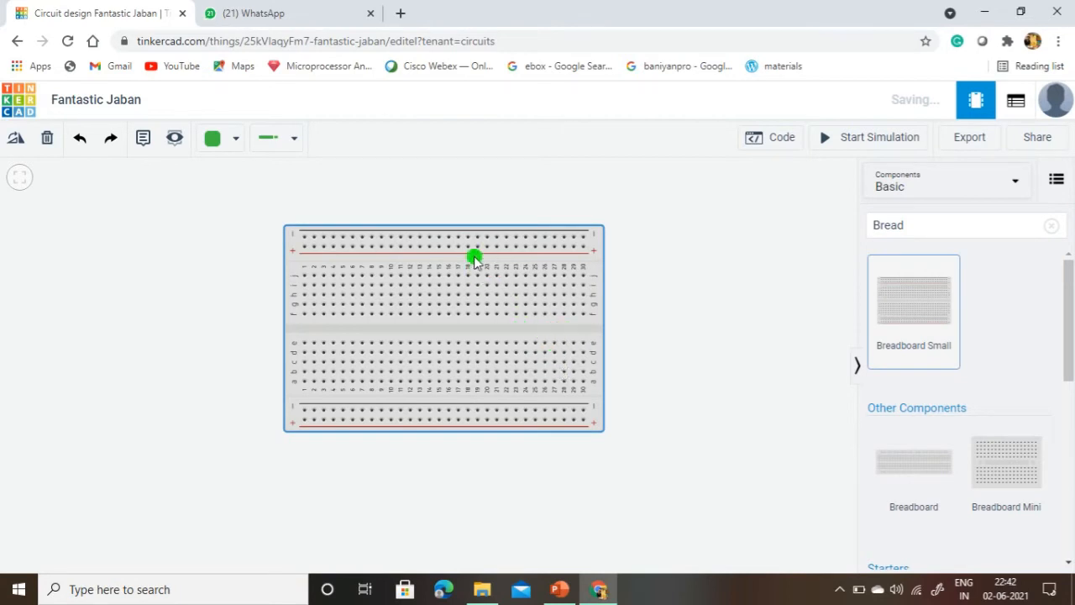
pyautogui.click(498, 338)
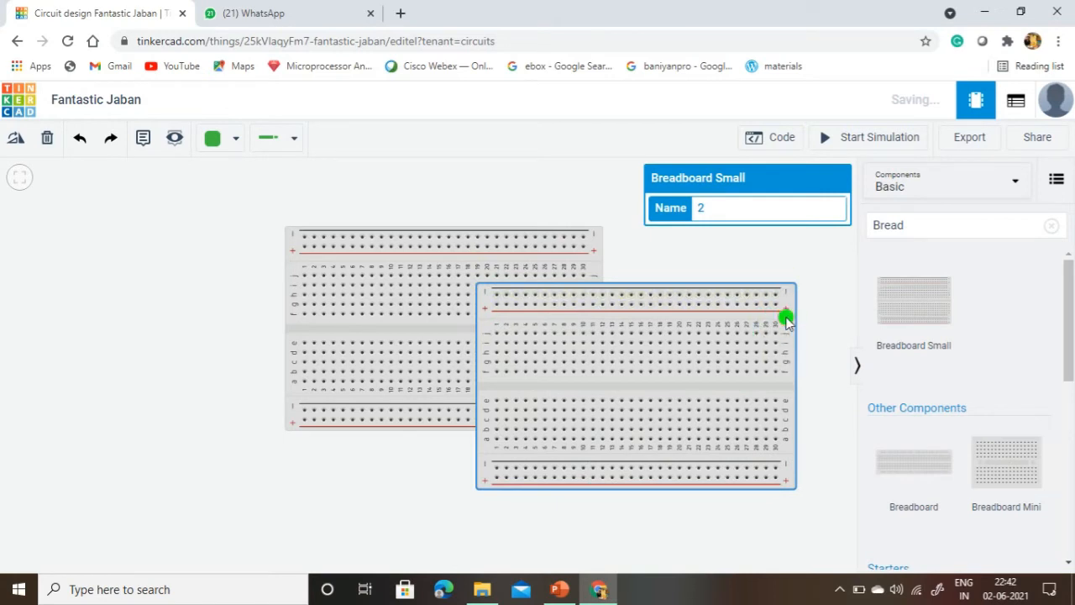
pyautogui.press('Delete')
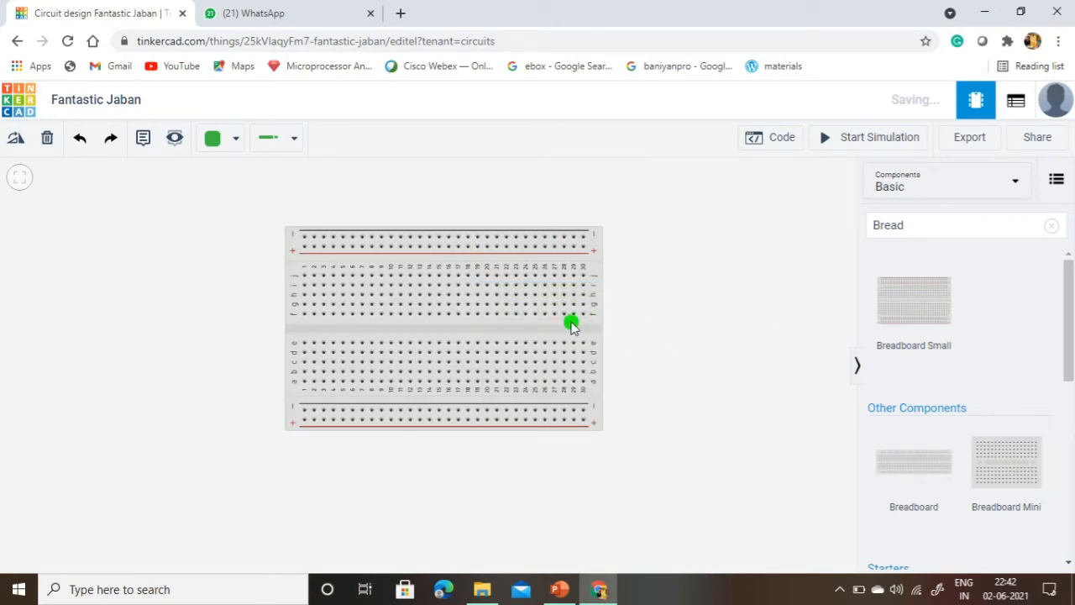
pyautogui.moveTo(525, 345); pyautogui.dragTo(525, 406)
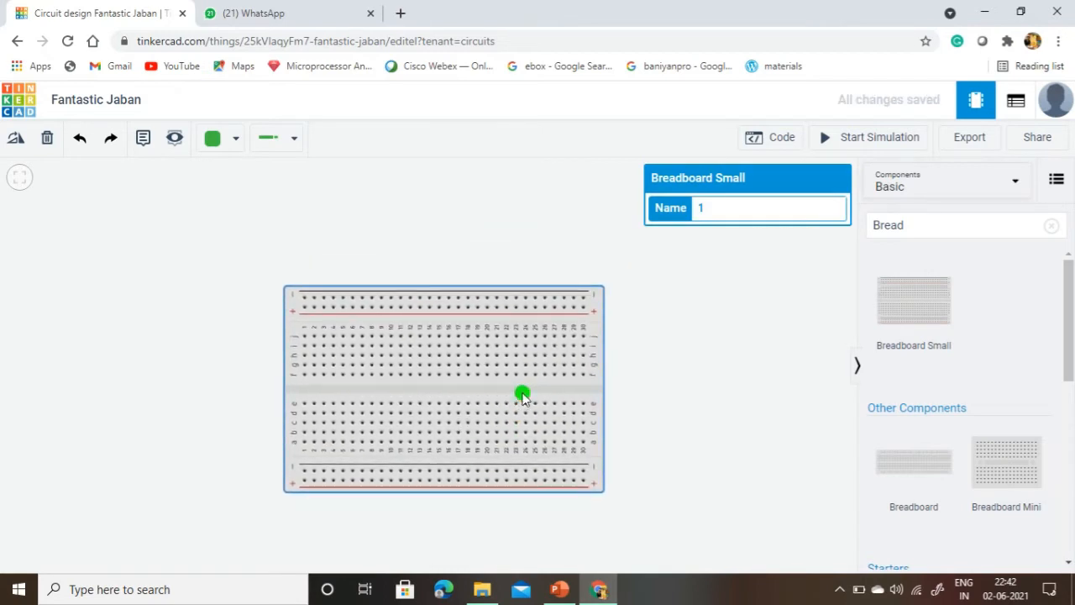
# Find the Power Supply component and place it above and to the left of the breadboard
pyautogui.click(1050, 228)
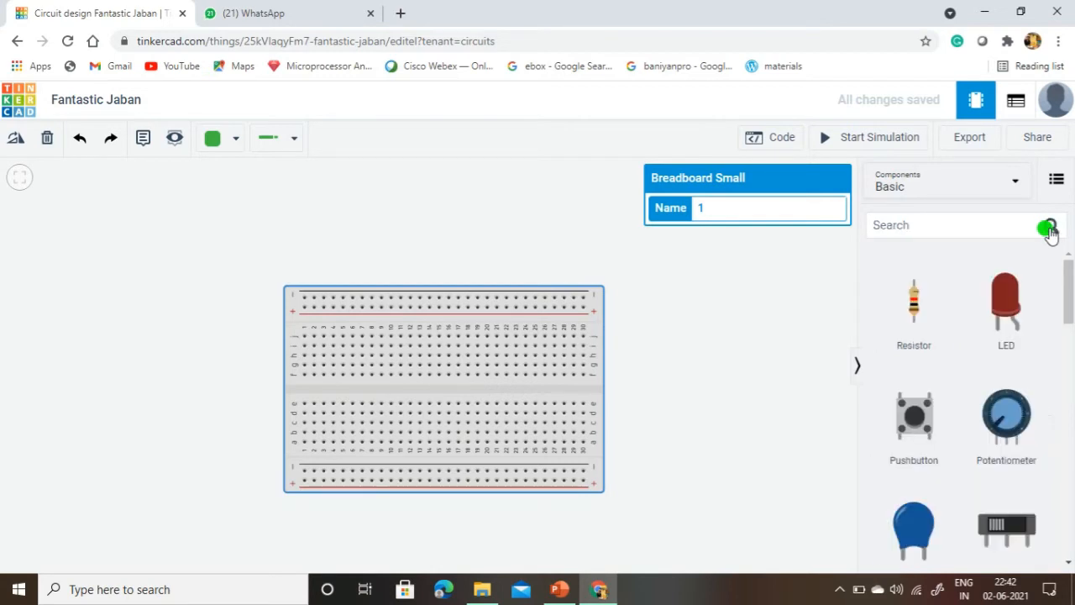
pyautogui.click(887, 225)
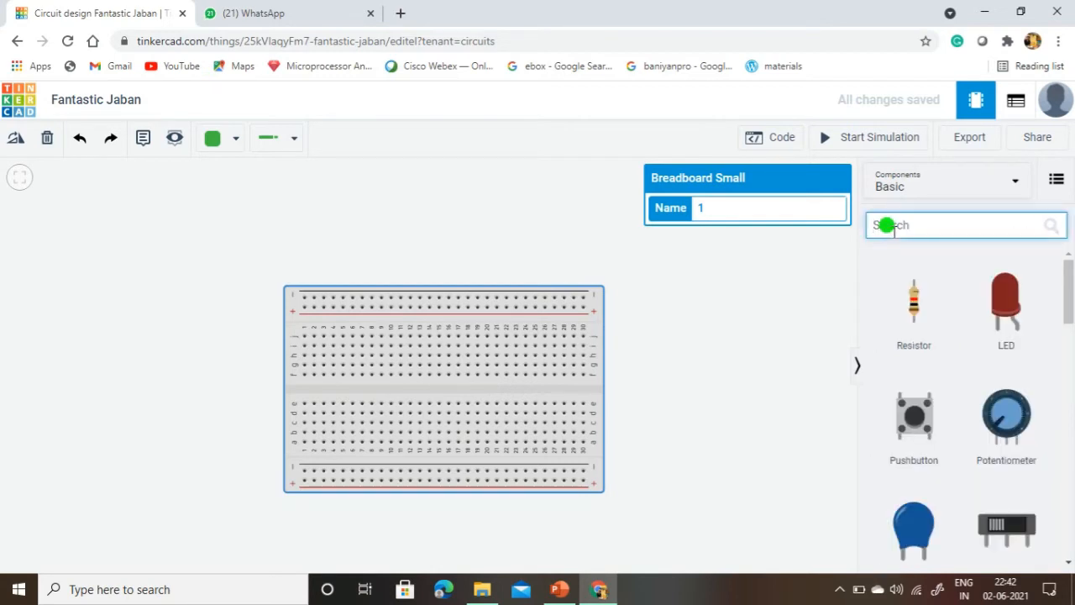
pyautogui.write('Power')
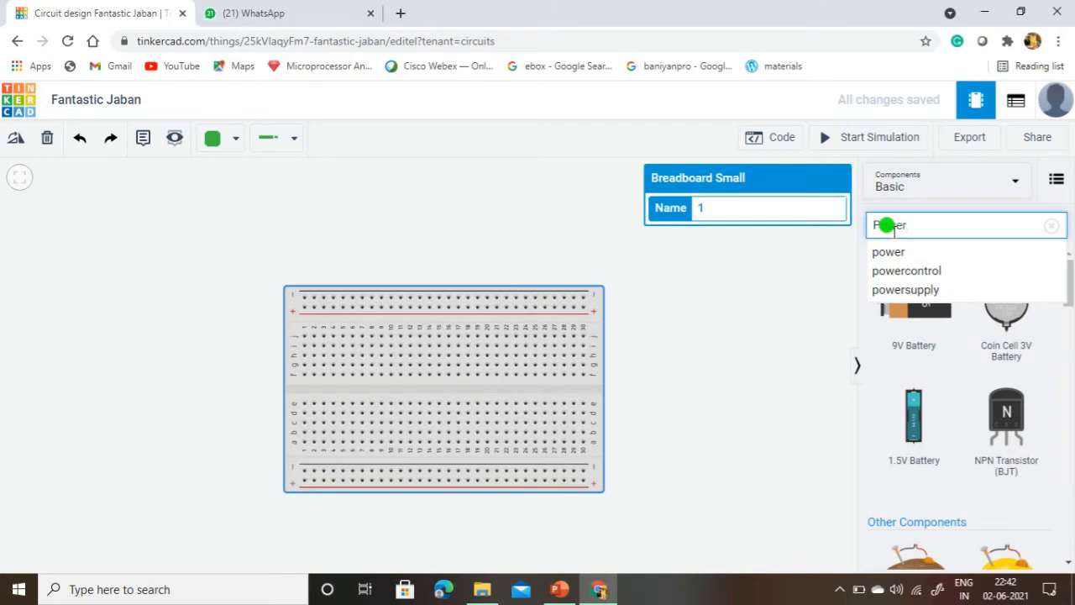
pyautogui.write(' Su')
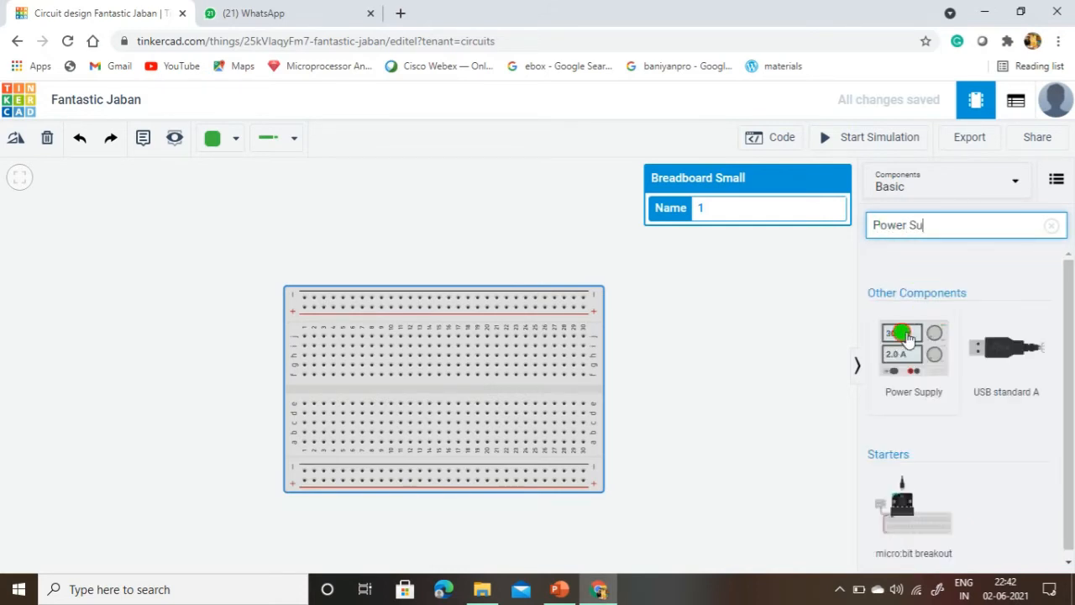
pyautogui.moveTo(900, 337); pyautogui.dragTo(194, 274)
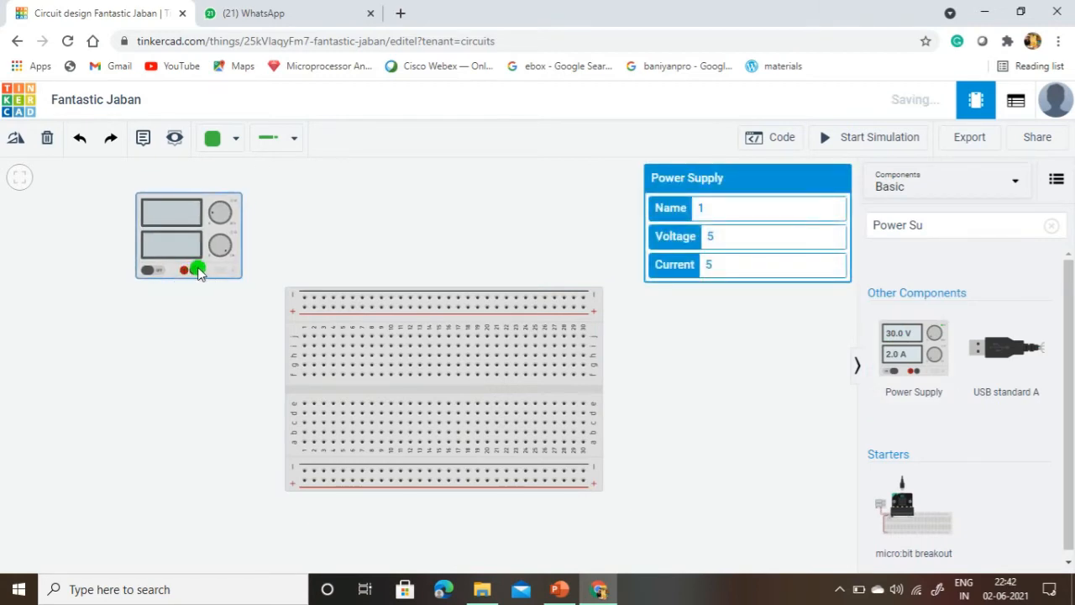
pyautogui.click(377, 266)
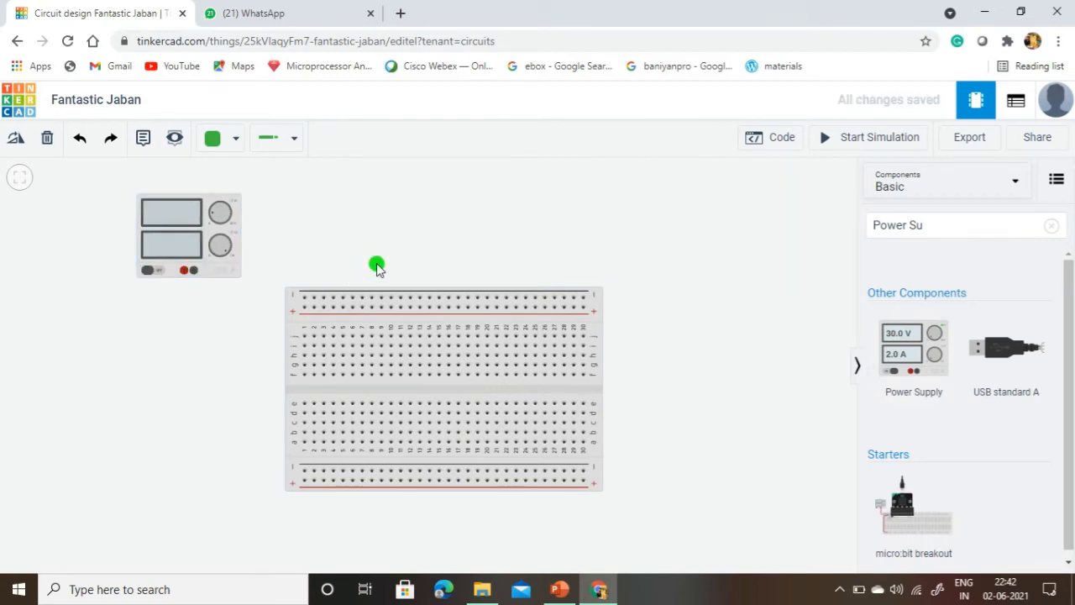
# Find the 7408 Quad AND gate and seat it across the breadboard's center gap at columns 6 to 12
pyautogui.click(1051, 227)
pyautogui.click(979, 229)
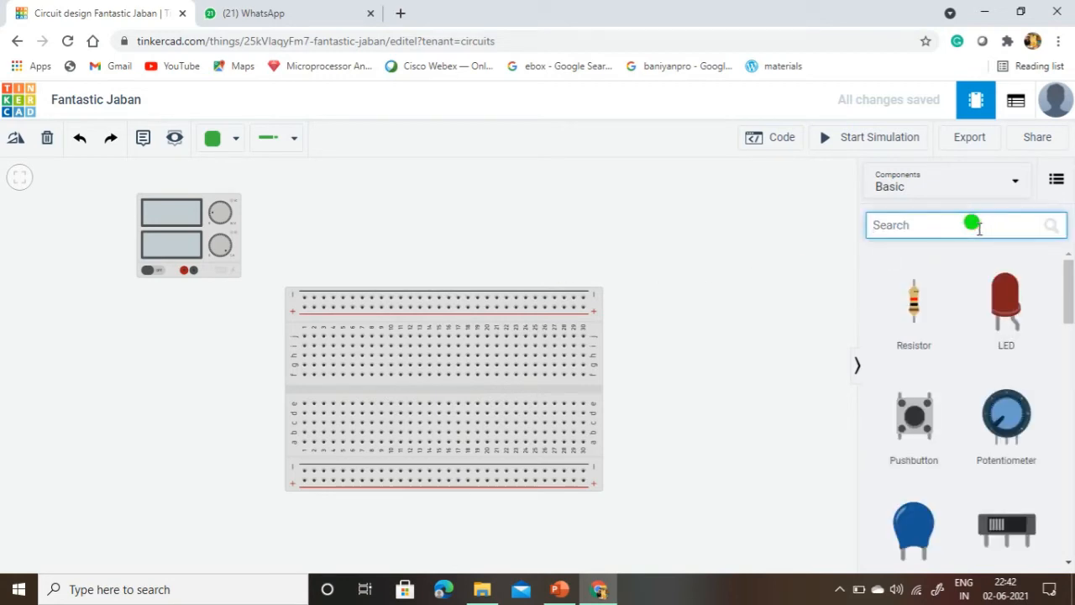
pyautogui.write('74')
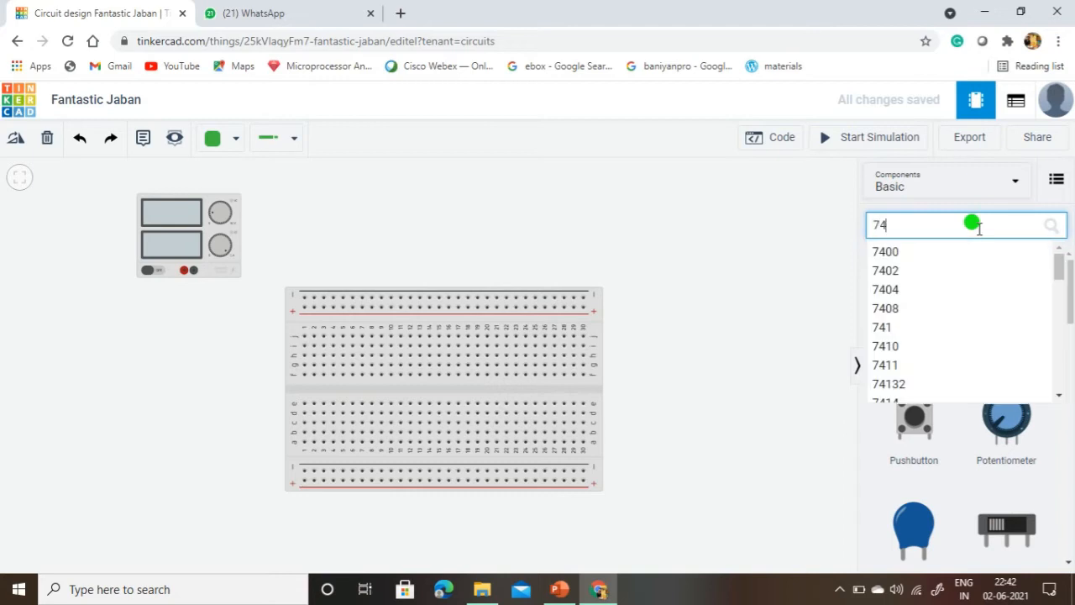
pyautogui.write('08')
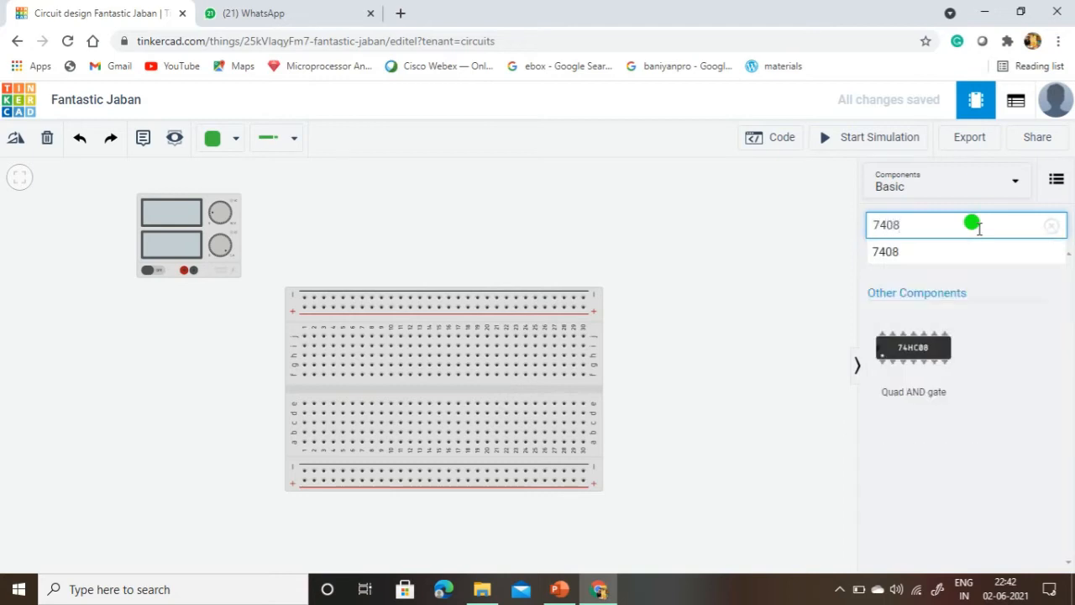
pyautogui.moveTo(931, 353); pyautogui.dragTo(396, 381)
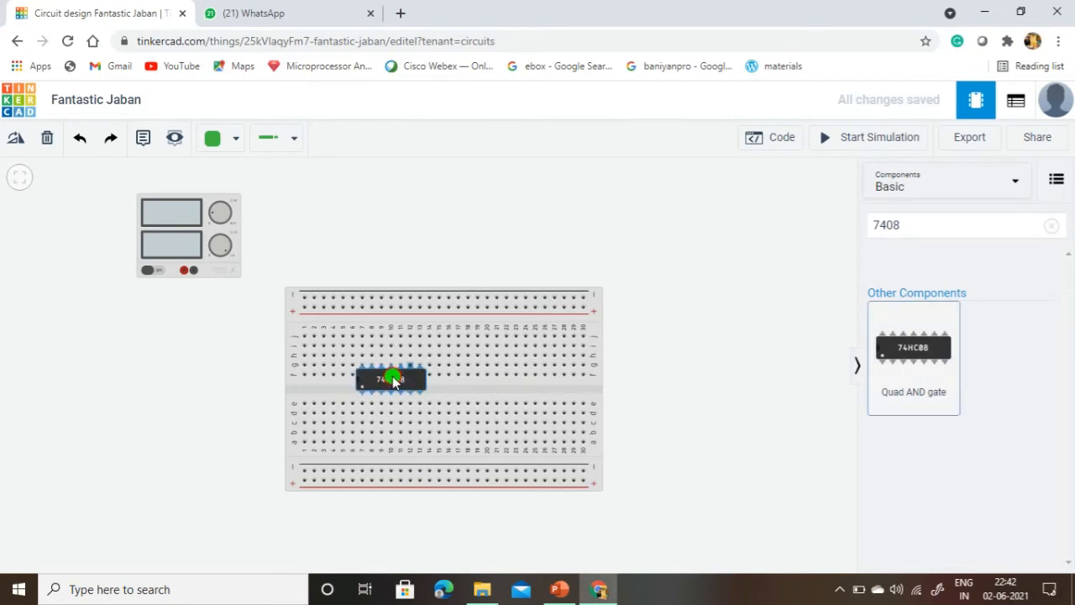
pyautogui.click(361, 393)
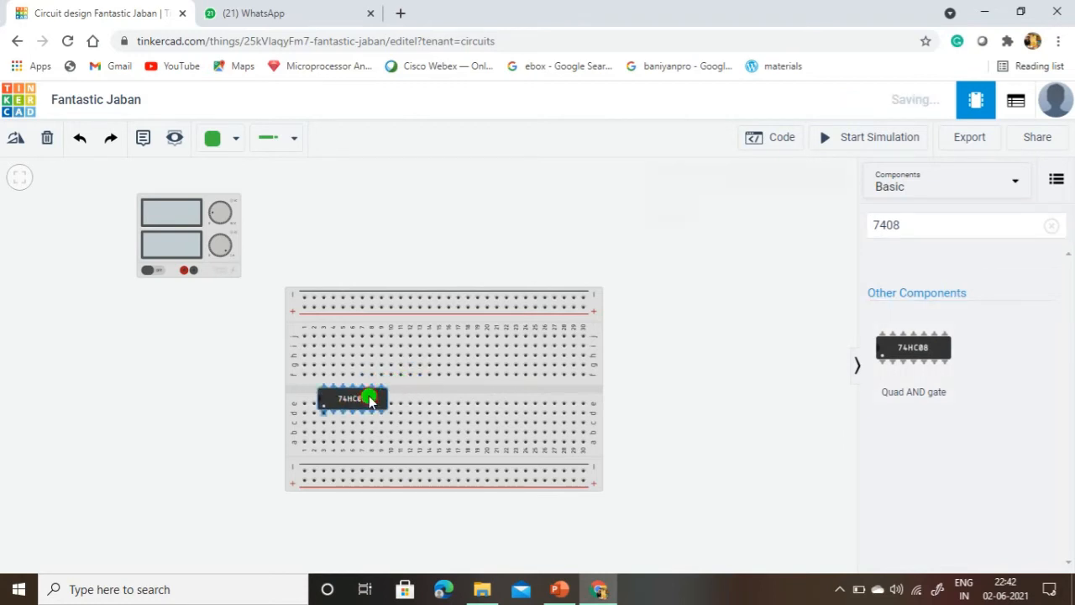
pyautogui.moveTo(413, 388); pyautogui.dragTo(399, 387)
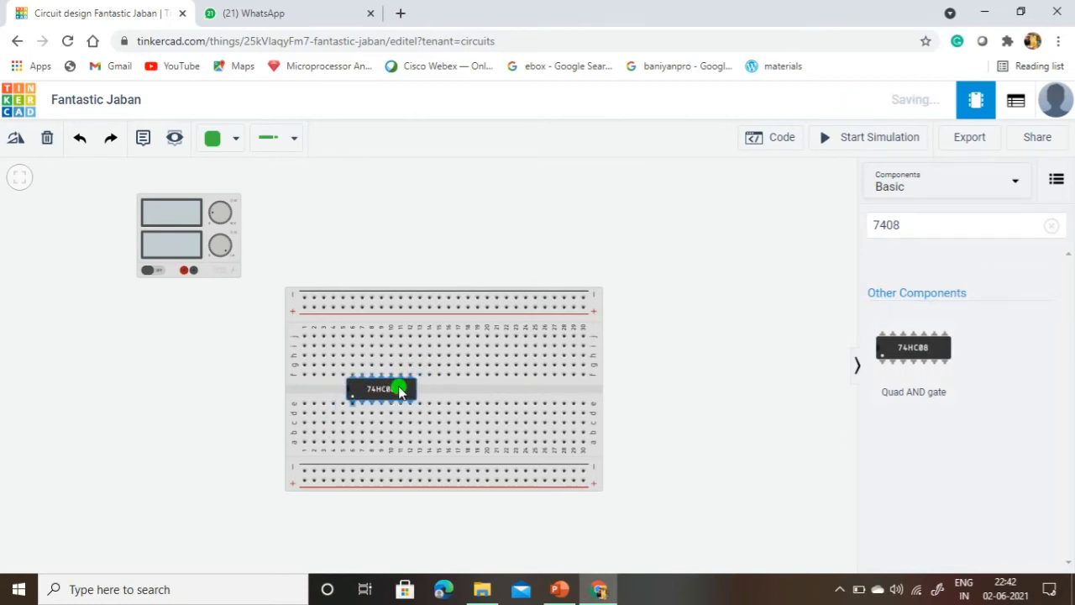
pyautogui.click(740, 377)
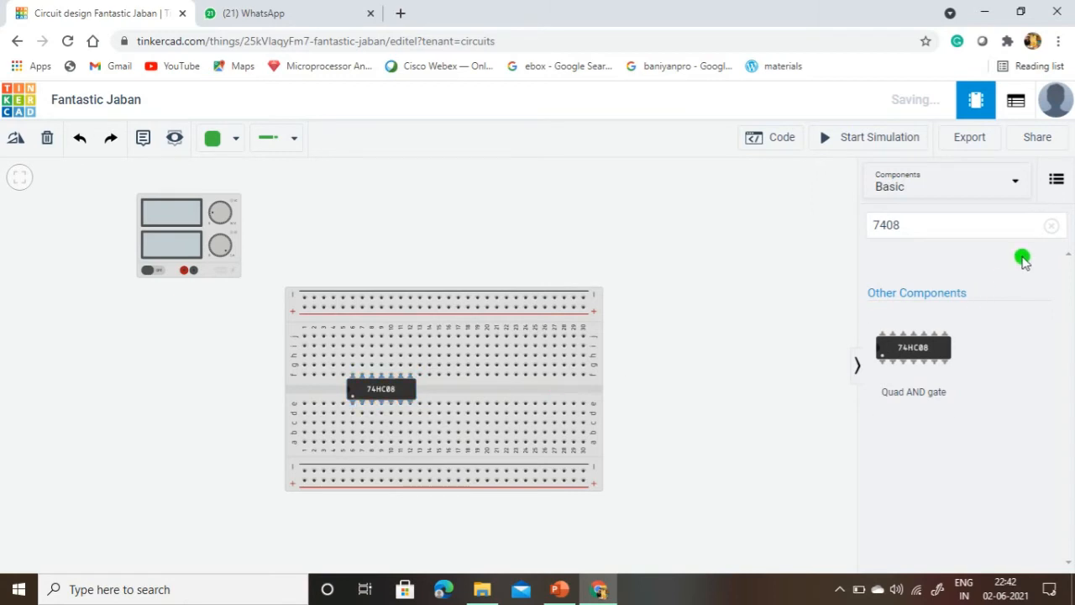
# Place an LED near the breadboard's upper edge with its legs in row j at columns 22 and 23
pyautogui.click(1051, 226)
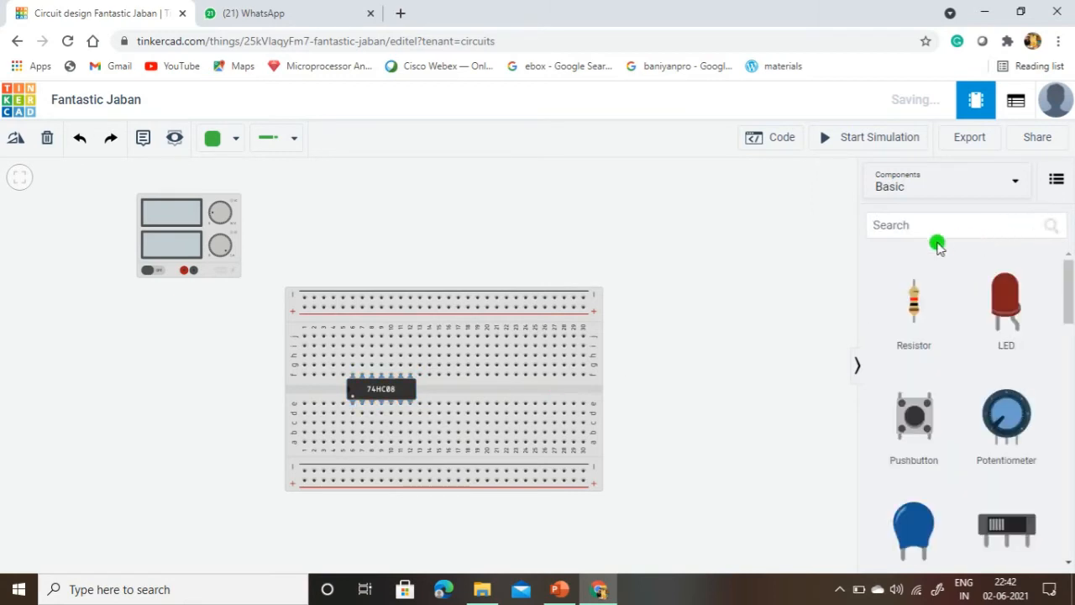
pyautogui.moveTo(998, 307); pyautogui.dragTo(510, 341)
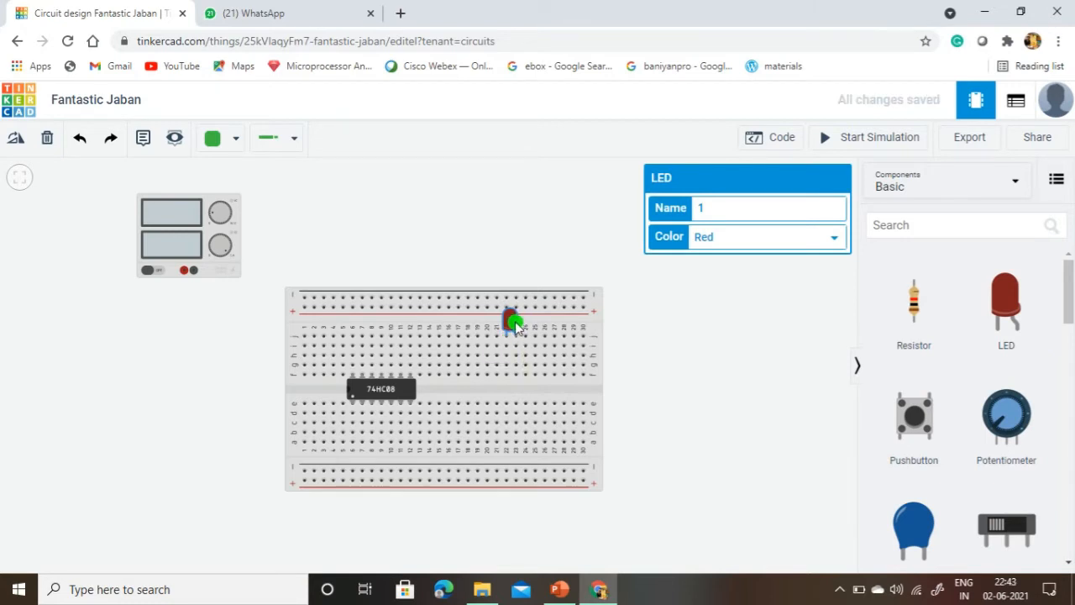
# Try green as the LED's color and set it back to red
pyautogui.click(835, 238)
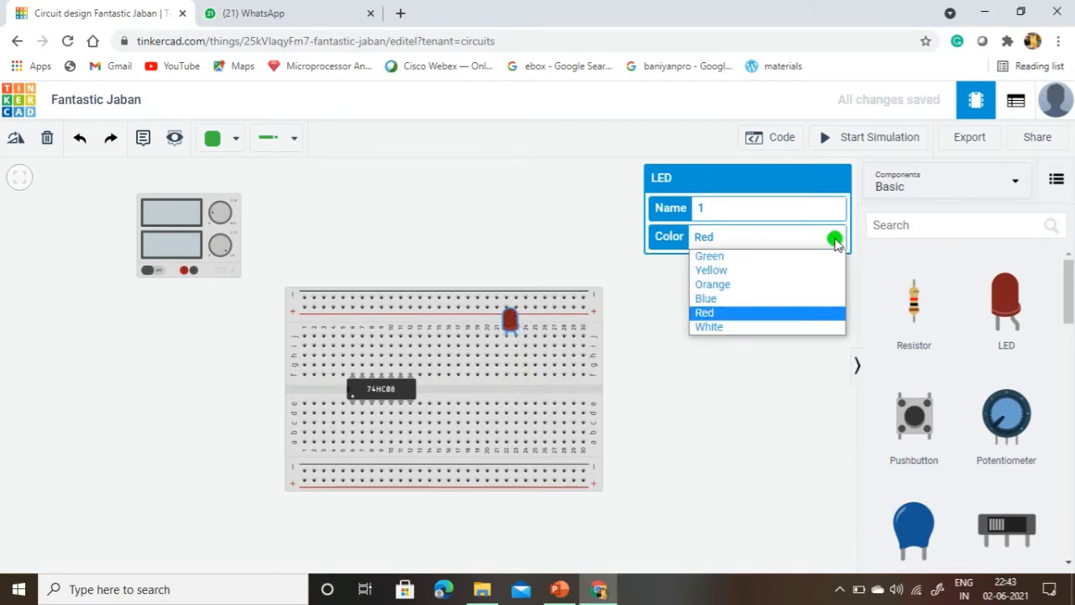
pyautogui.click(768, 257)
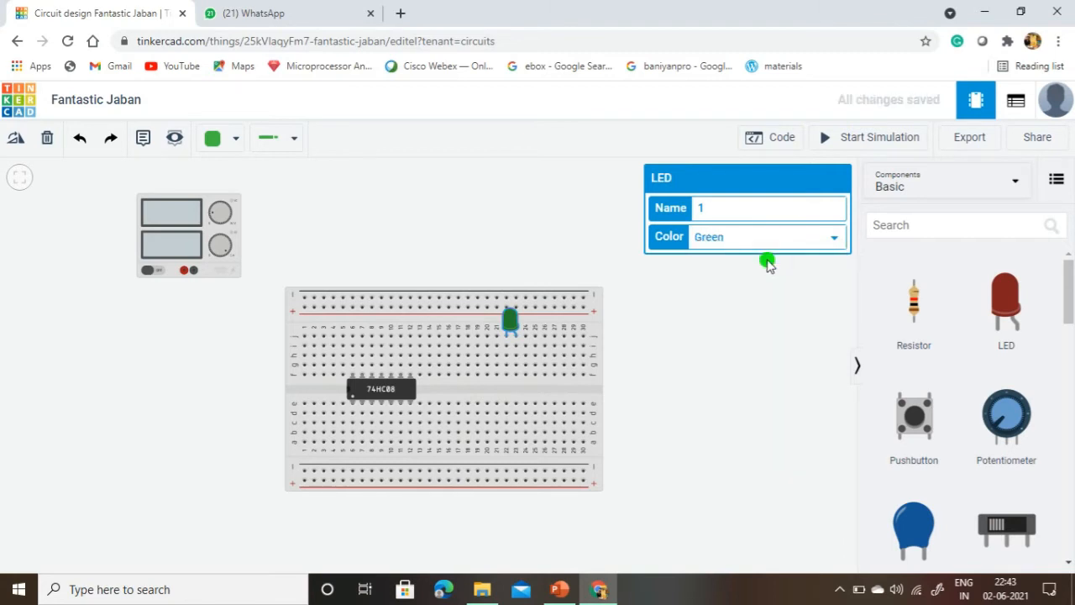
pyautogui.click(780, 236)
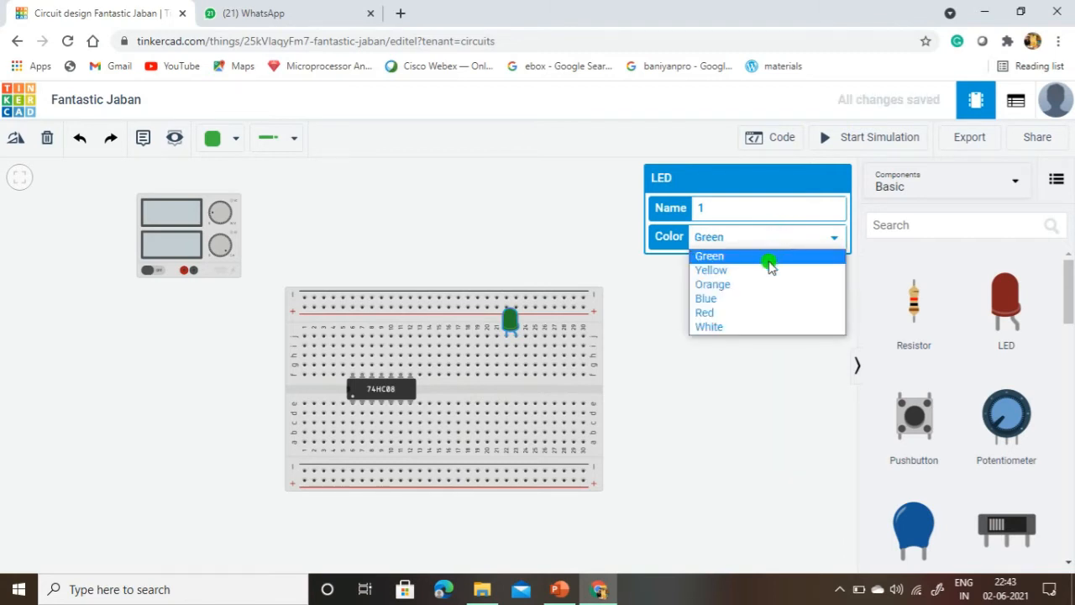
pyautogui.click(725, 313)
pyautogui.click(710, 319)
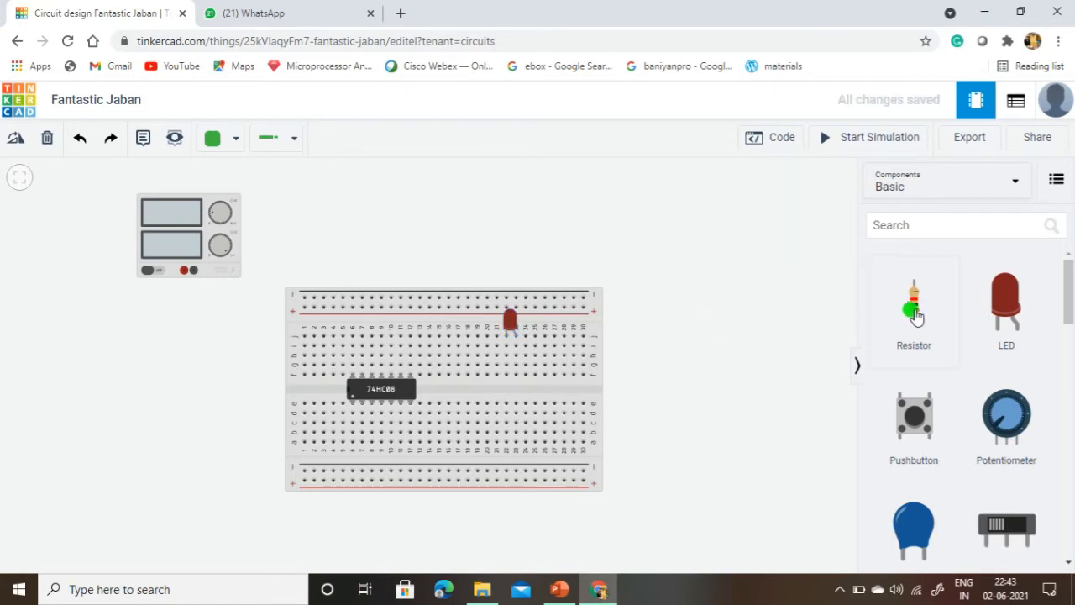
# Place a resistor across the breadboard's center gap at column 22, below the LED, and set its resistance to 25 Ω
pyautogui.moveTo(915, 315); pyautogui.dragTo(507, 395)
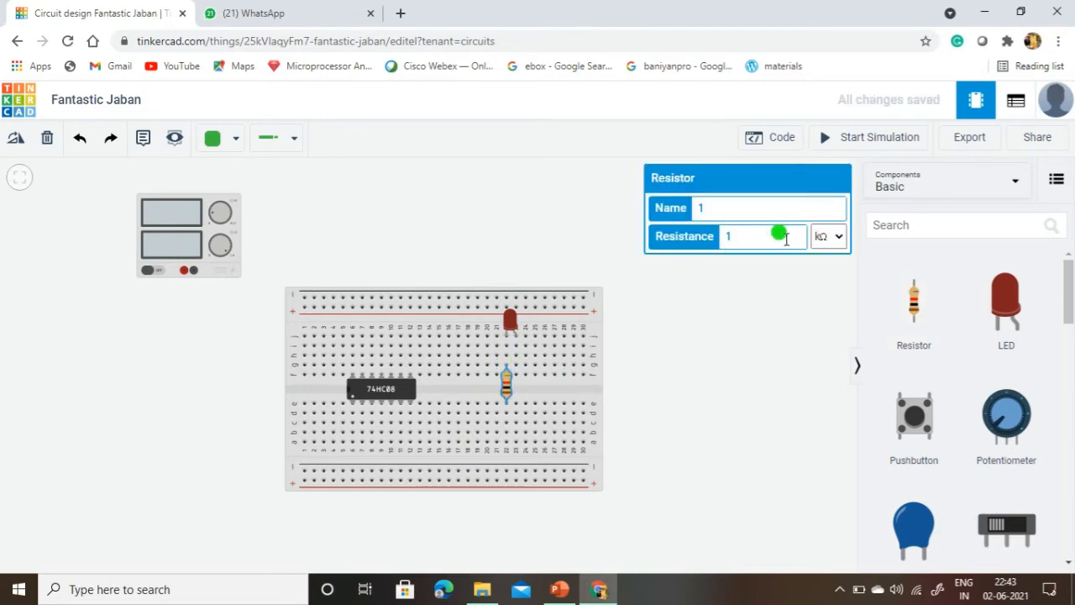
pyautogui.click(838, 237)
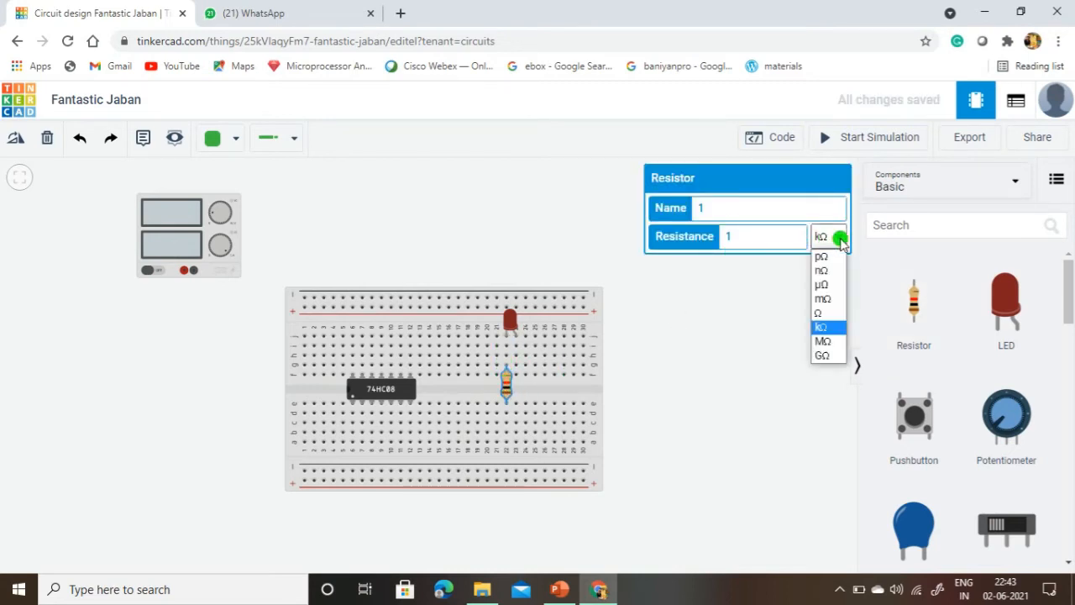
pyautogui.click(820, 313)
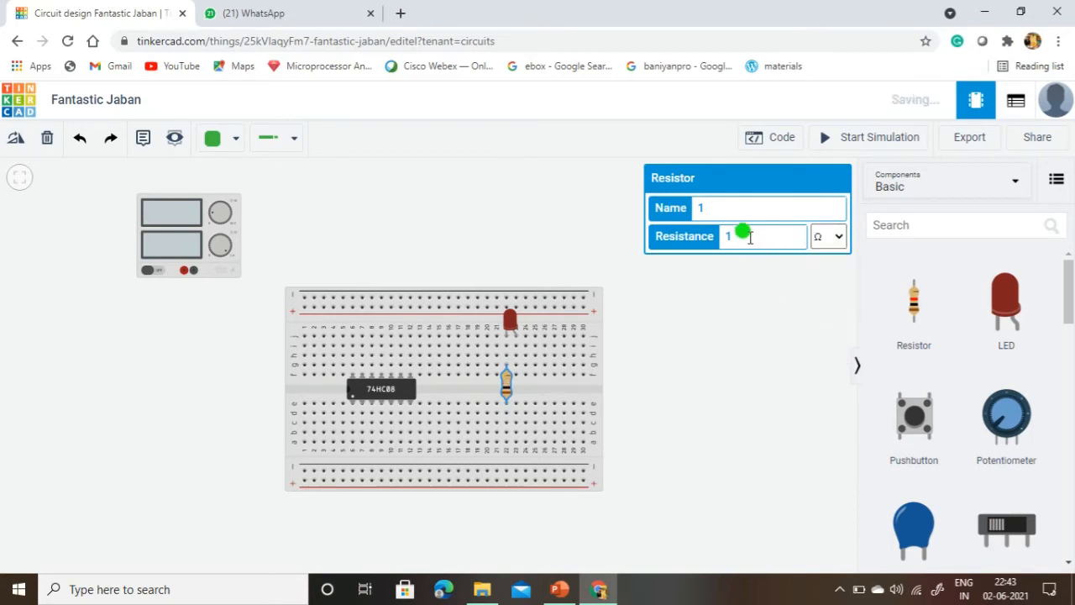
pyautogui.moveTo(750, 237); pyautogui.dragTo(711, 242)
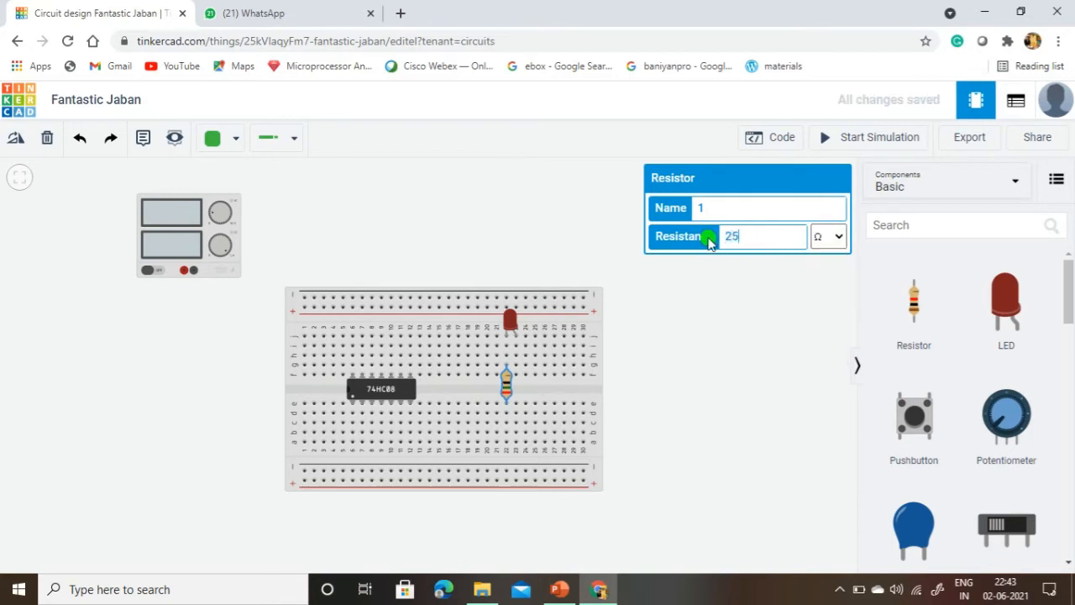
pyautogui.click(741, 298)
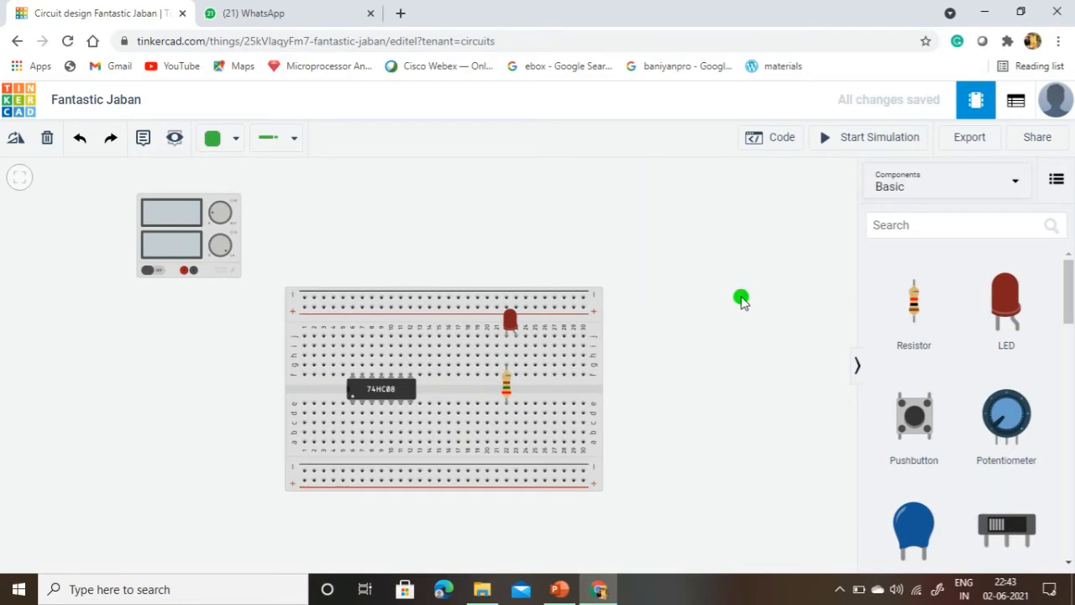
# Search the components for Switch and place a DIP Switch SPST x 4 near the breadboard's upper edge at columns 16 to 19
pyautogui.click(954, 227)
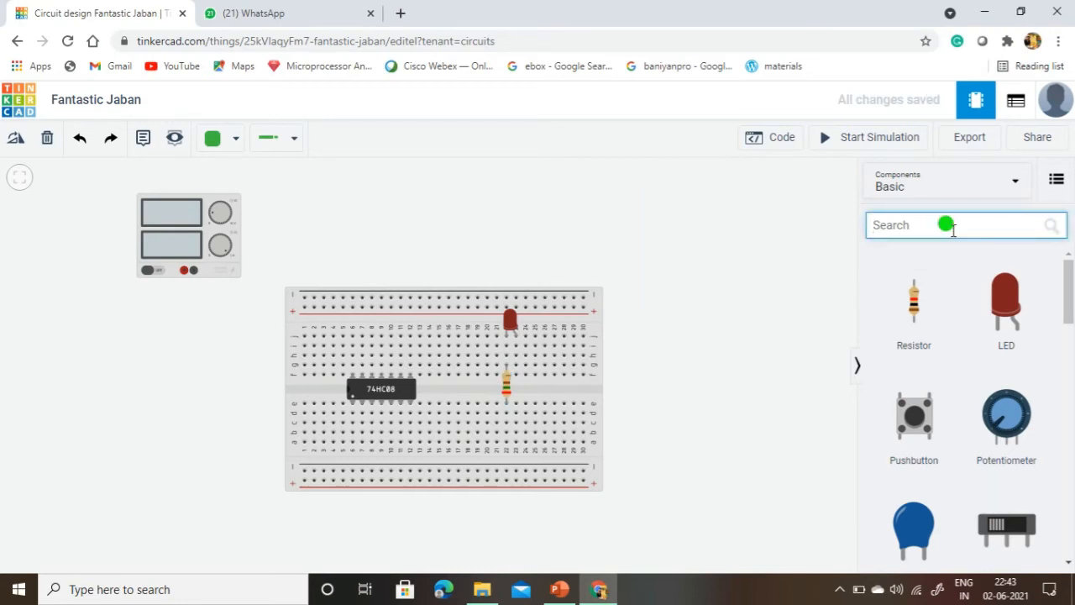
pyautogui.write('Swt')
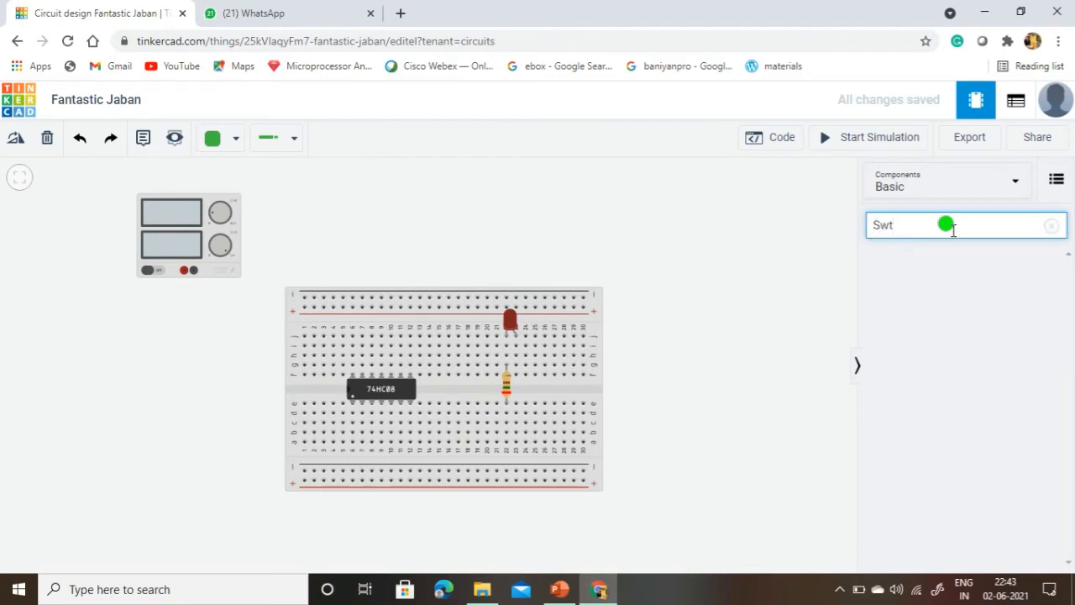
pyautogui.press('BackSpace')
pyautogui.write('it')
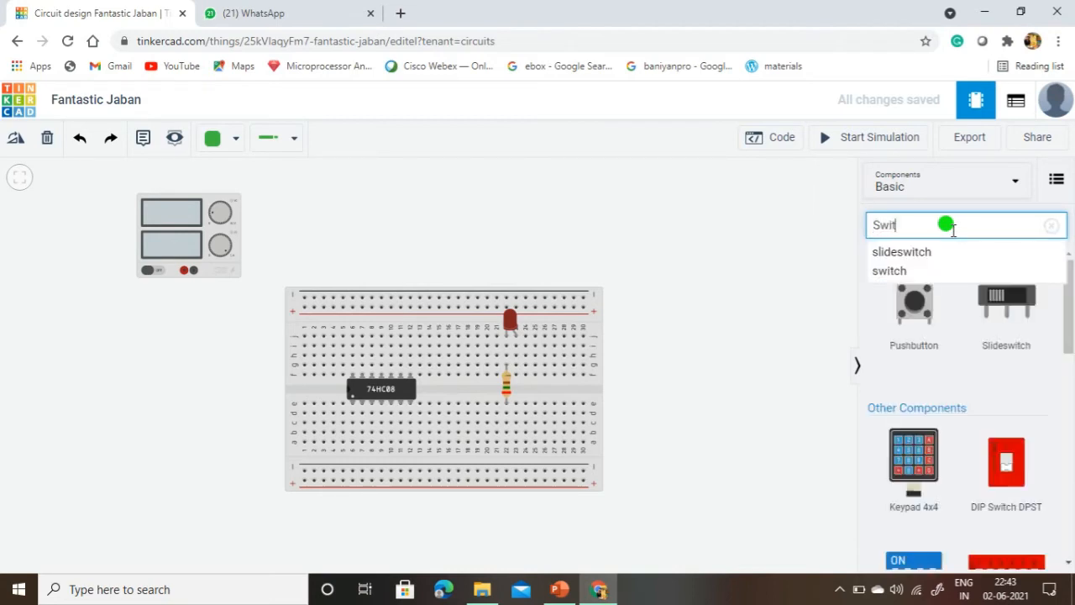
pyautogui.write('ch')
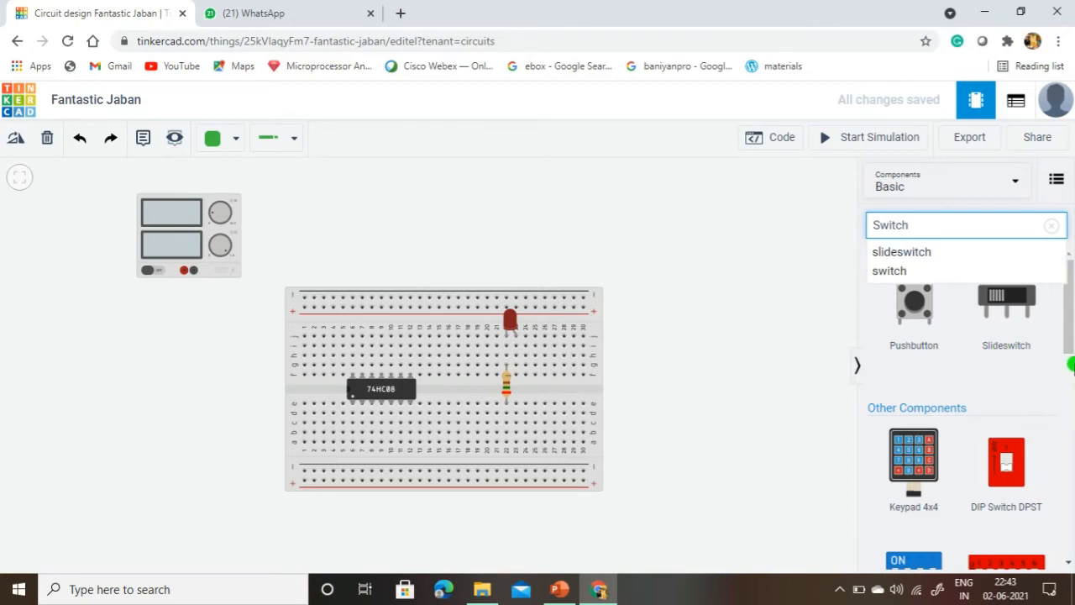
pyautogui.moveTo(1068, 331); pyautogui.dragTo(1068, 383)
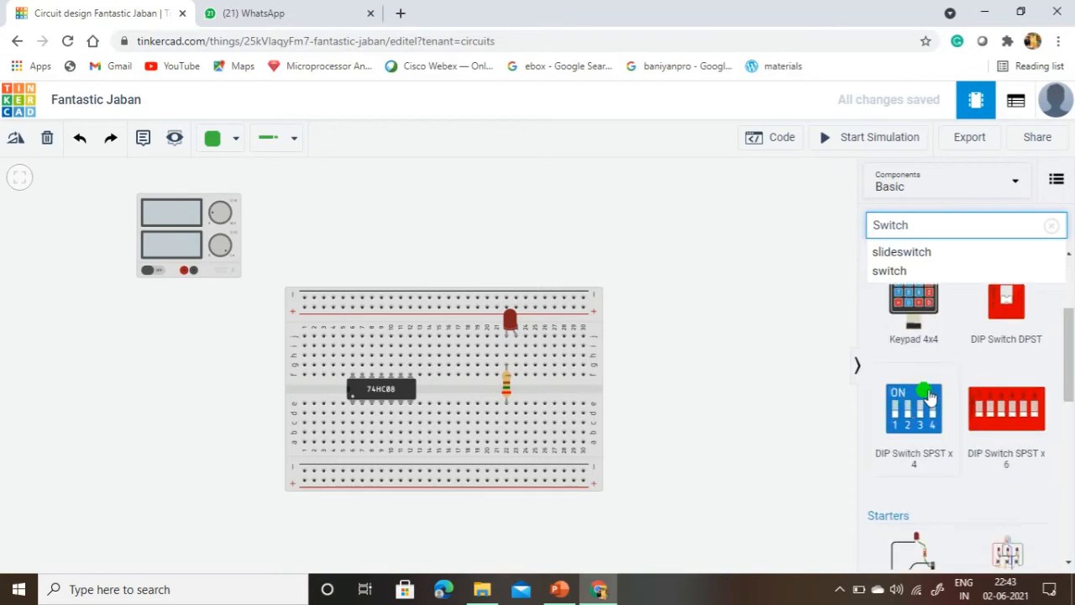
pyautogui.moveTo(927, 397); pyautogui.dragTo(464, 318)
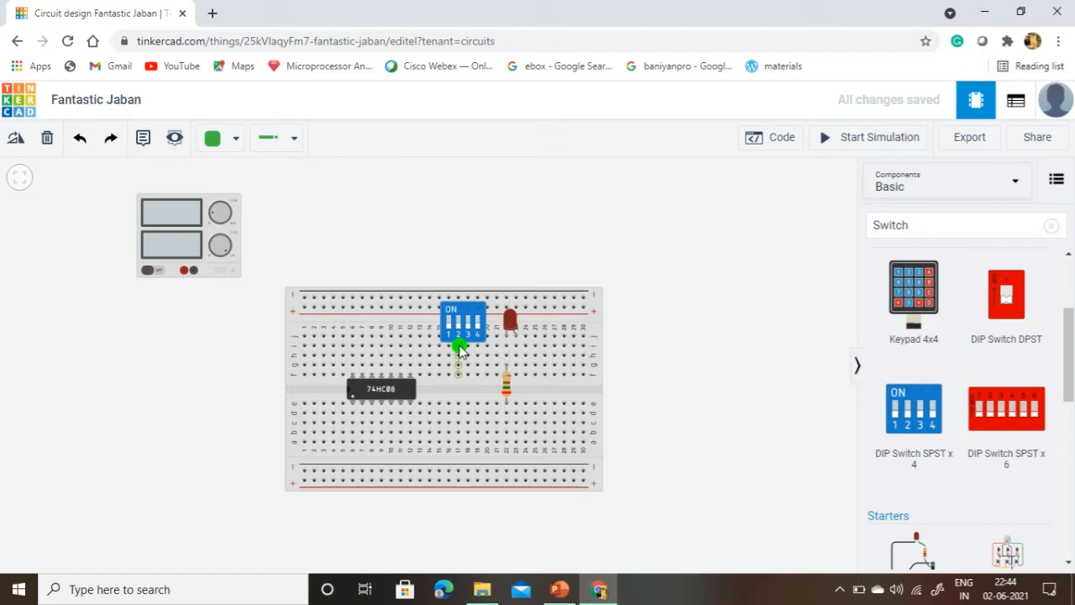
# Run a red Hookup wire from the power supply's positive terminal to column 1 of the breadboard's upper positive rail
pyautogui.click(184, 274)
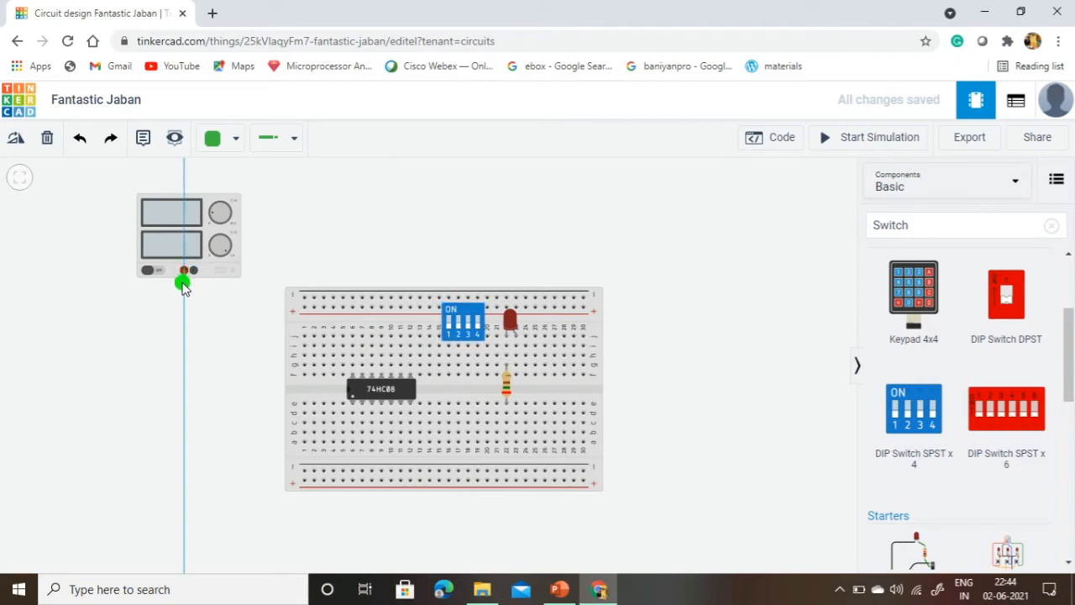
pyautogui.press('Escape')
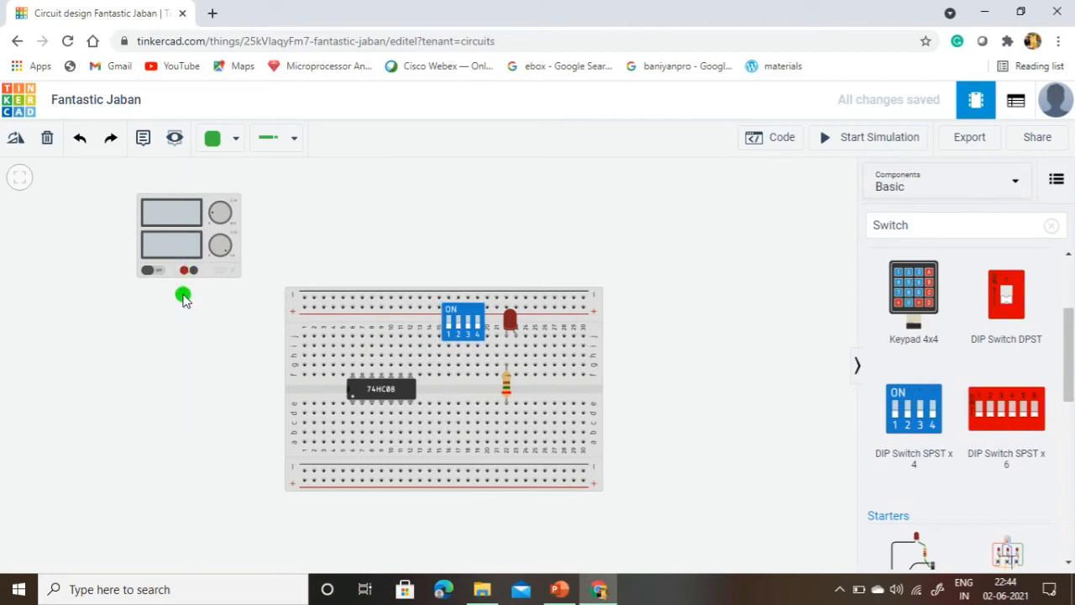
pyautogui.click(292, 139)
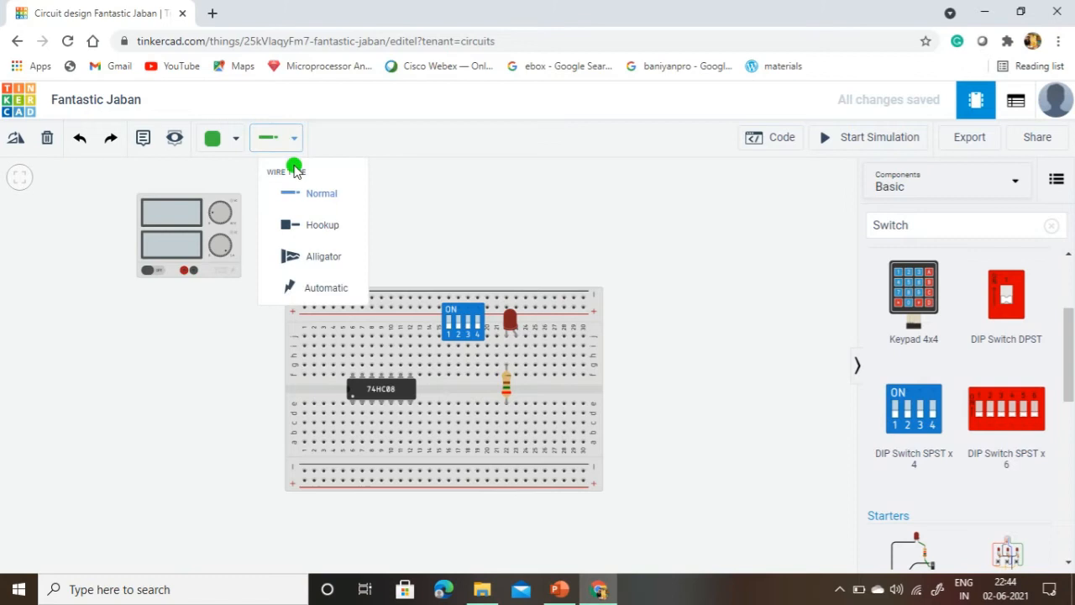
pyautogui.click(293, 224)
pyautogui.click(184, 273)
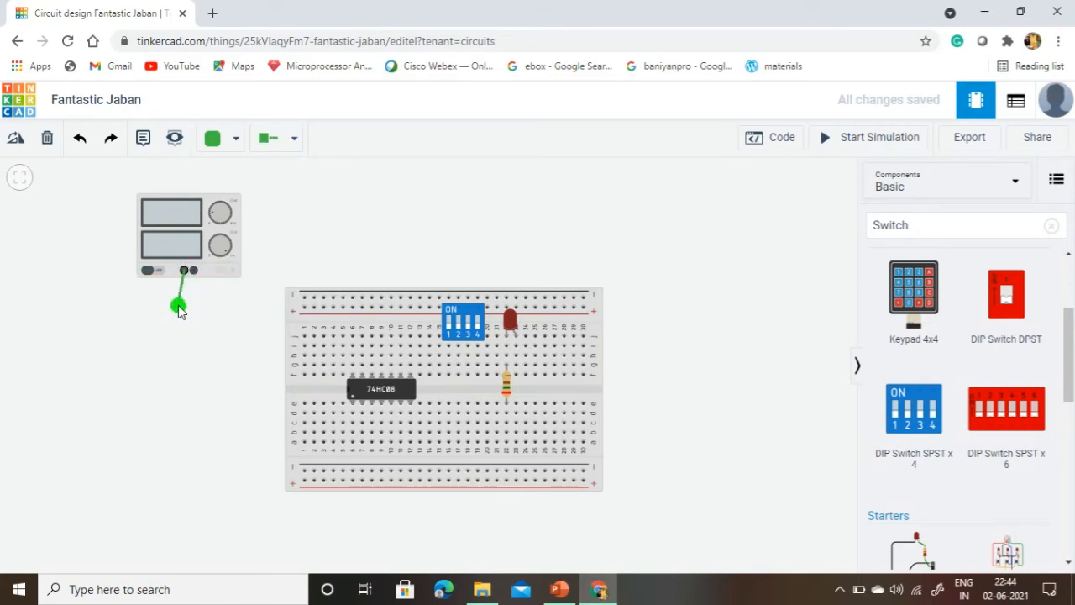
pyautogui.click(186, 303)
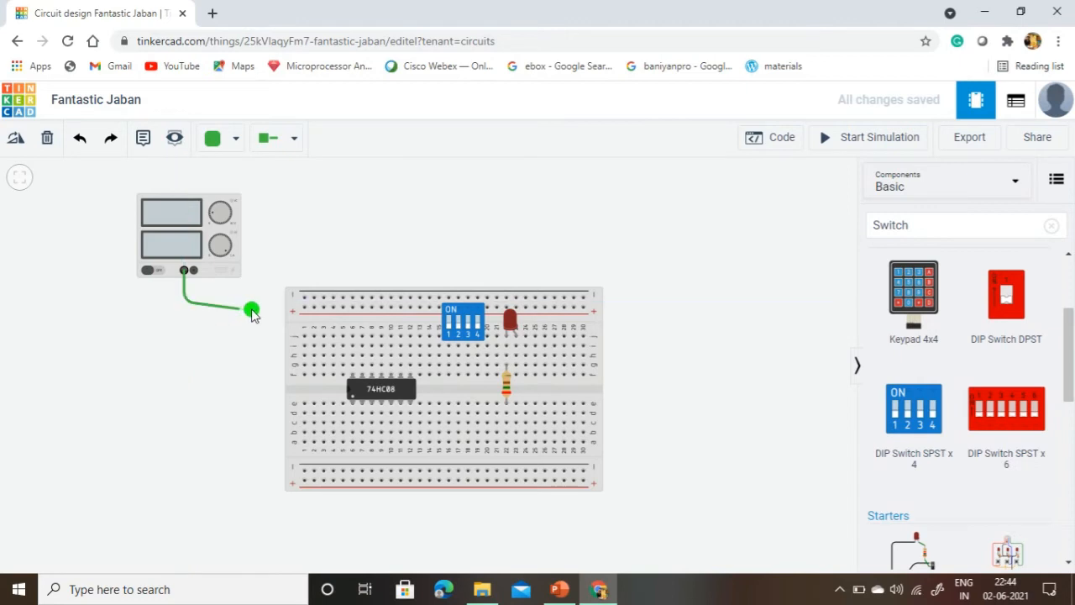
pyautogui.click(304, 308)
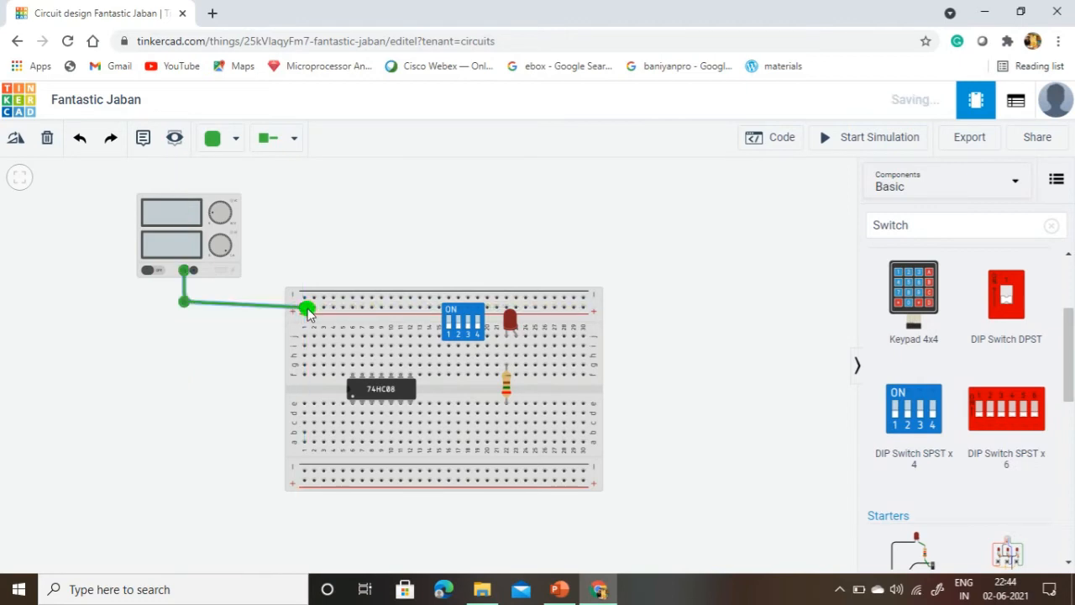
pyautogui.click(235, 138)
pyautogui.click(254, 218)
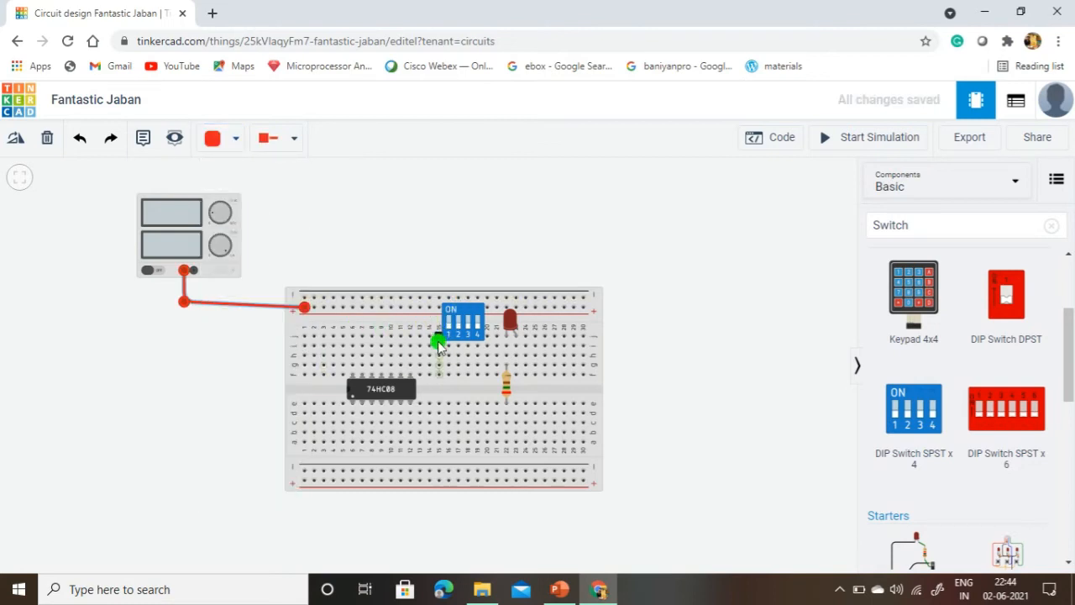
# Connect the 7408's column 6 to the upper positive rail with a red wire from row j
pyautogui.click(353, 373)
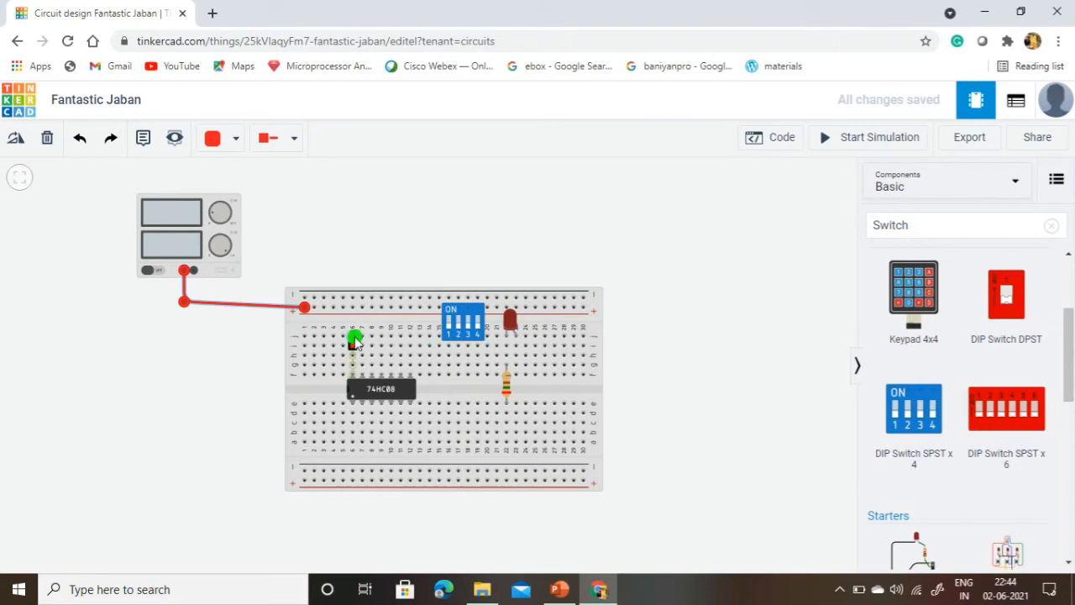
pyautogui.click(351, 337)
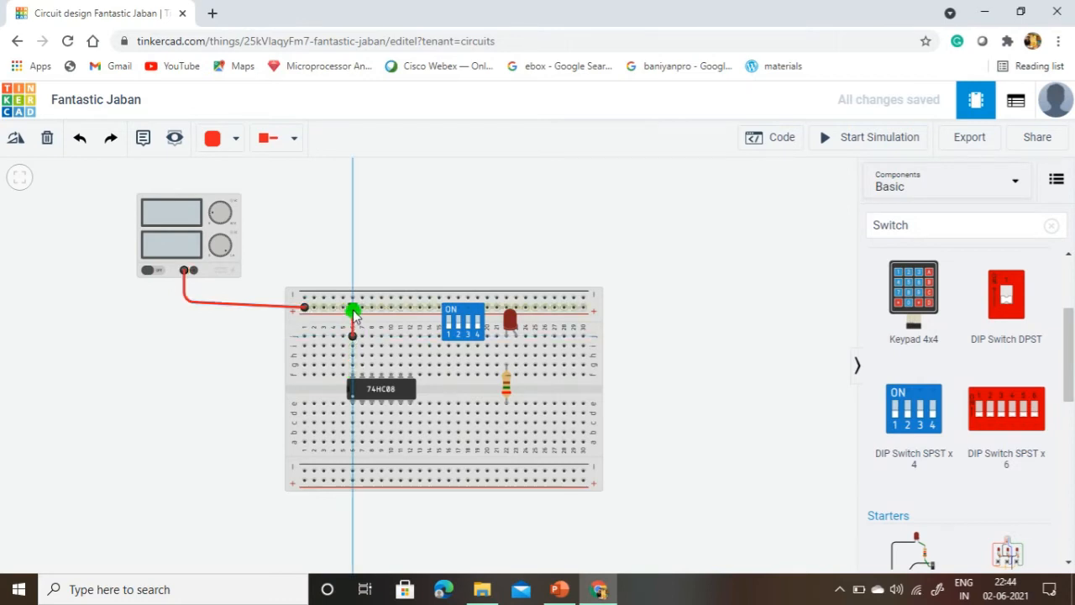
pyautogui.click(353, 310)
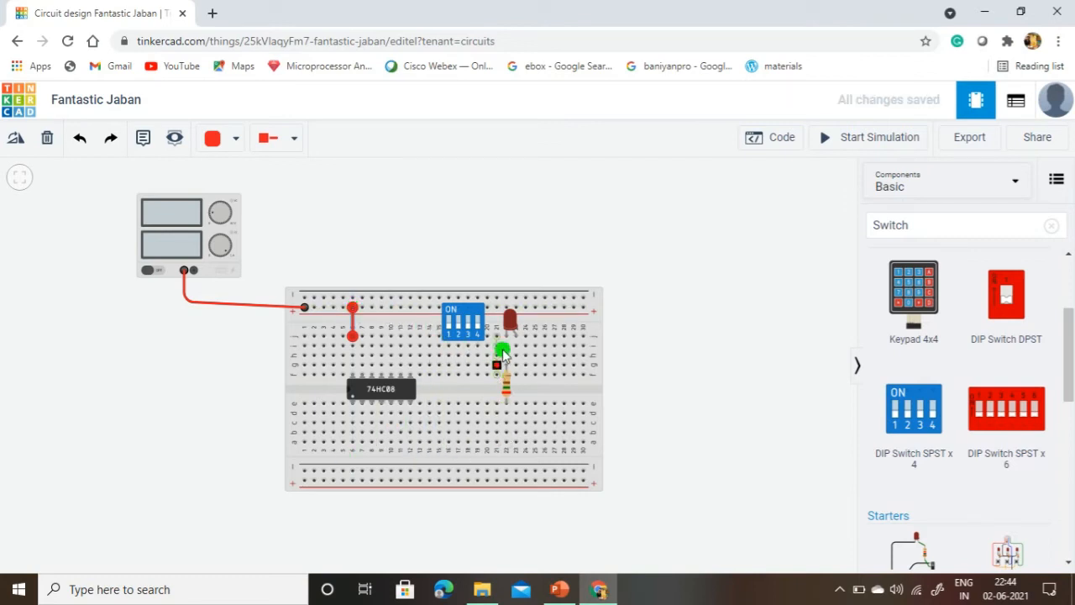
# Run a wire from the power supply's negative terminal to column 1 of the lower negative rail and color it black
pyautogui.click(192, 273)
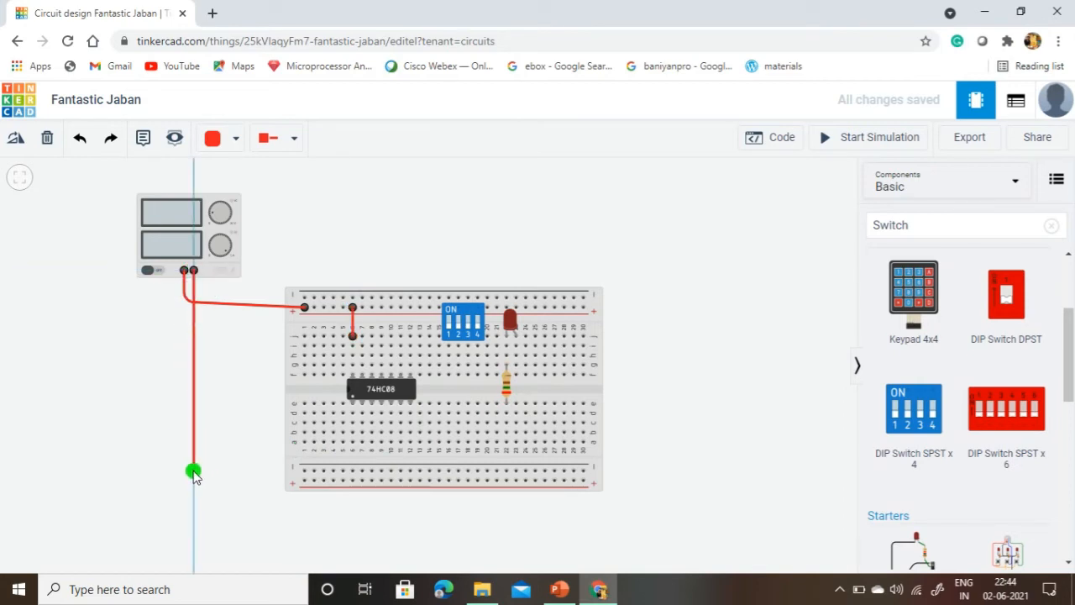
pyautogui.click(193, 472)
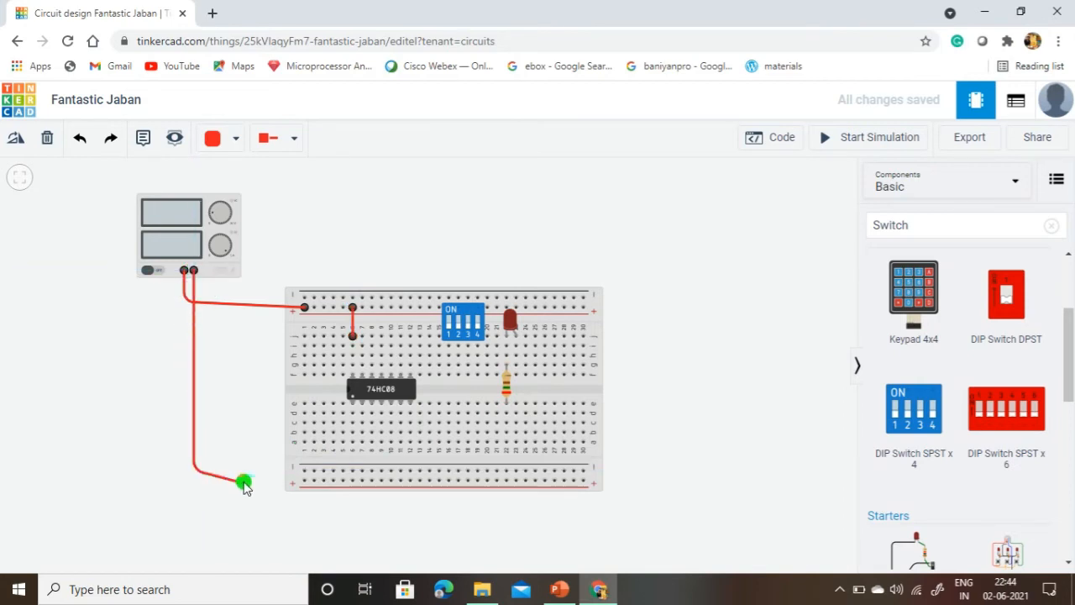
pyautogui.click(304, 473)
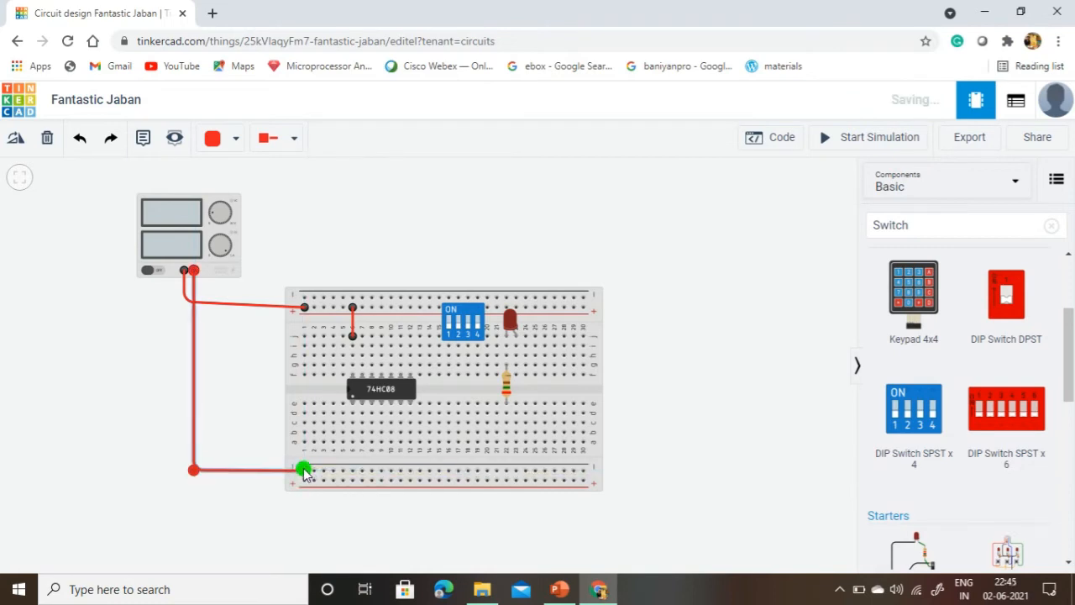
pyautogui.click(226, 140)
pyautogui.click(229, 188)
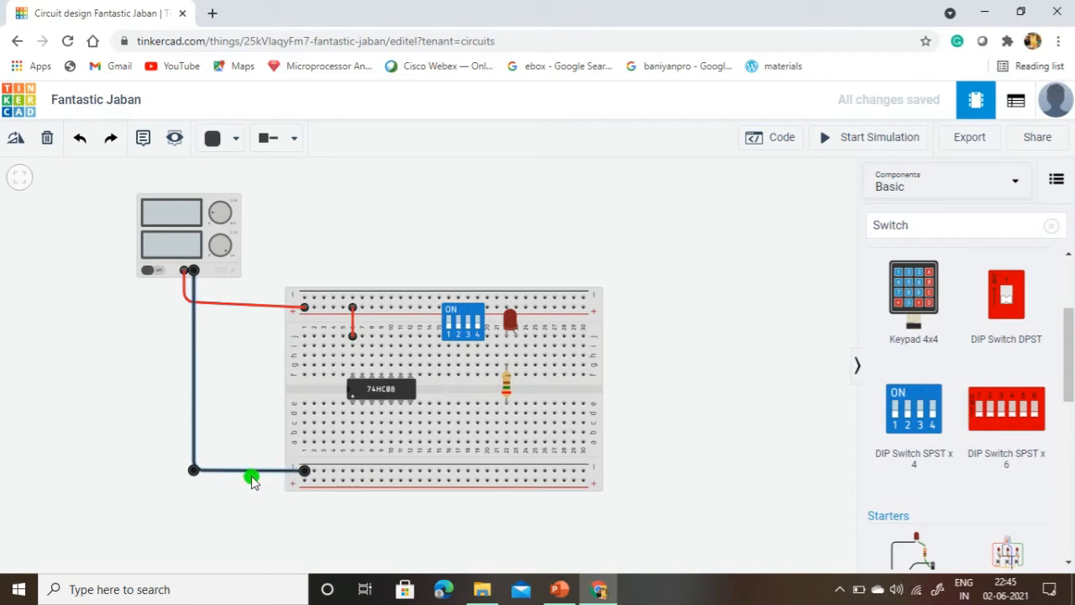
# Ground the 7408's column 12 and the resistor's column 22 with black wires from row a to the lower negative rail
pyautogui.click(410, 442)
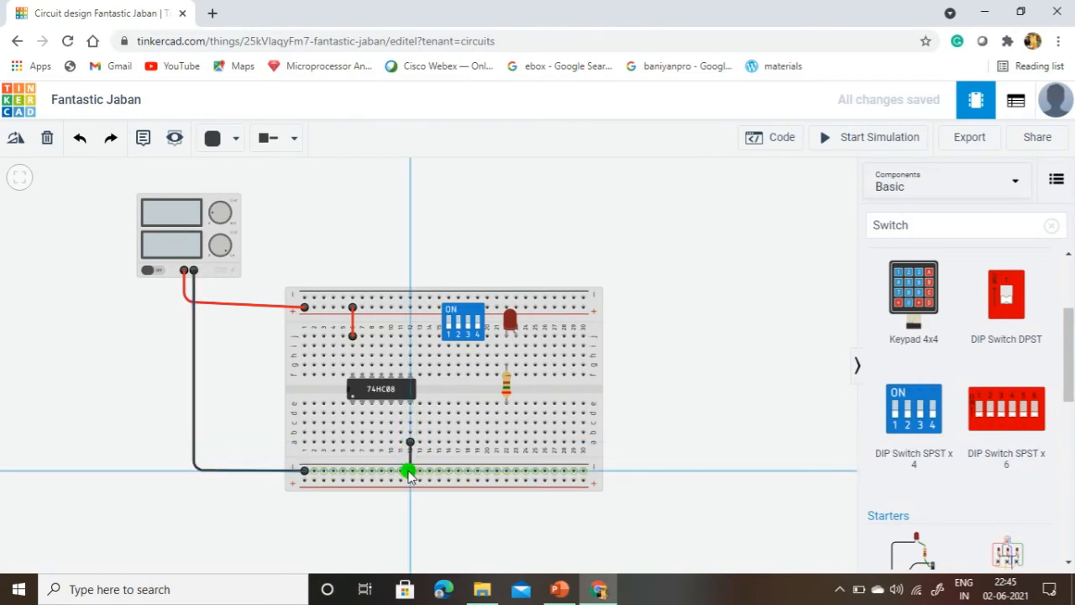
pyautogui.click(409, 471)
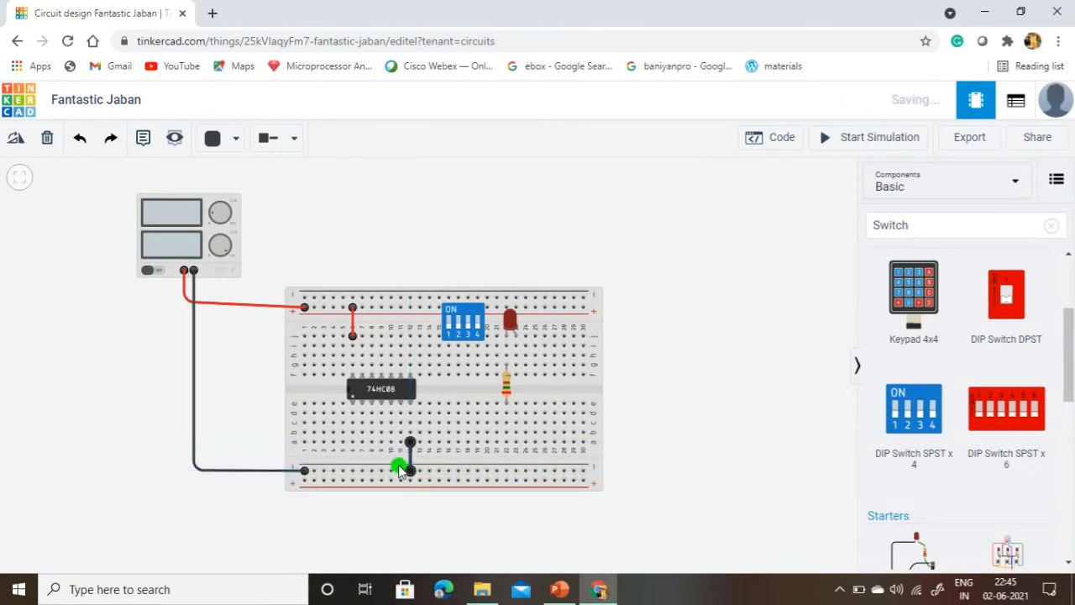
pyautogui.click(507, 341)
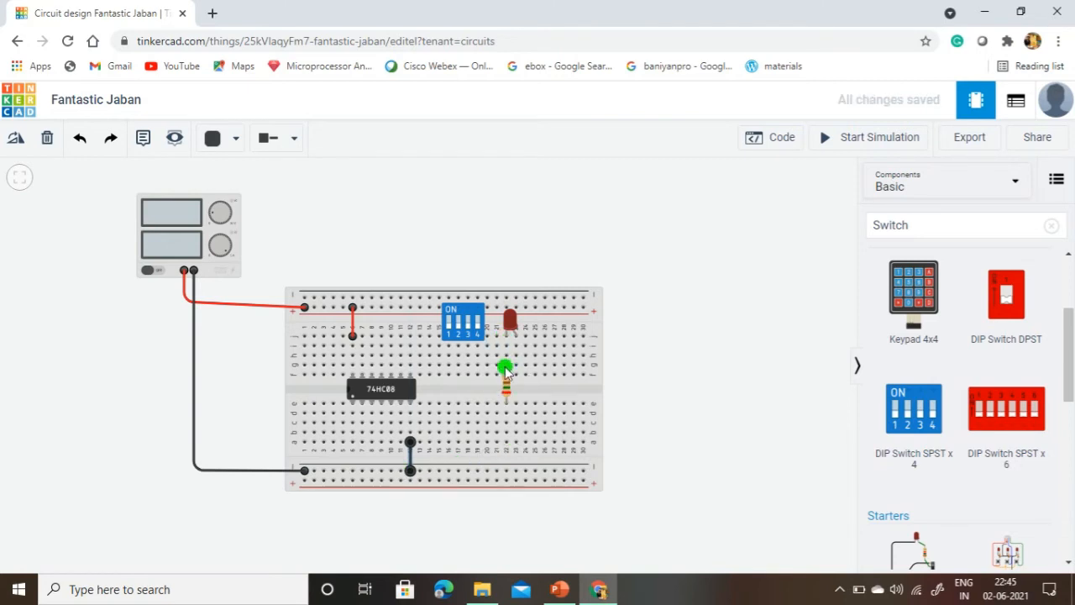
pyautogui.click(506, 441)
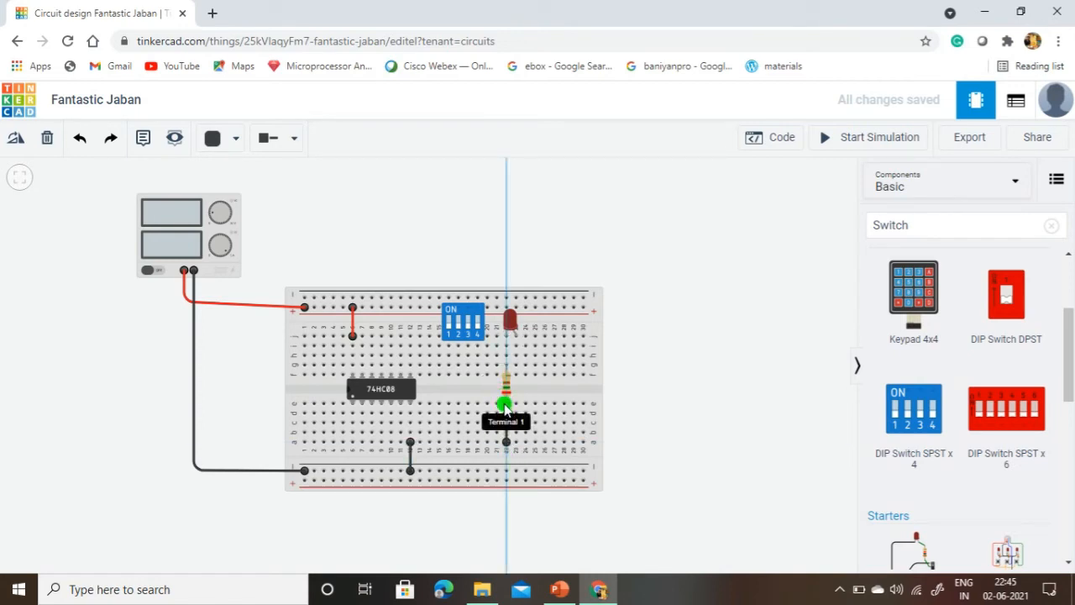
pyautogui.click(506, 468)
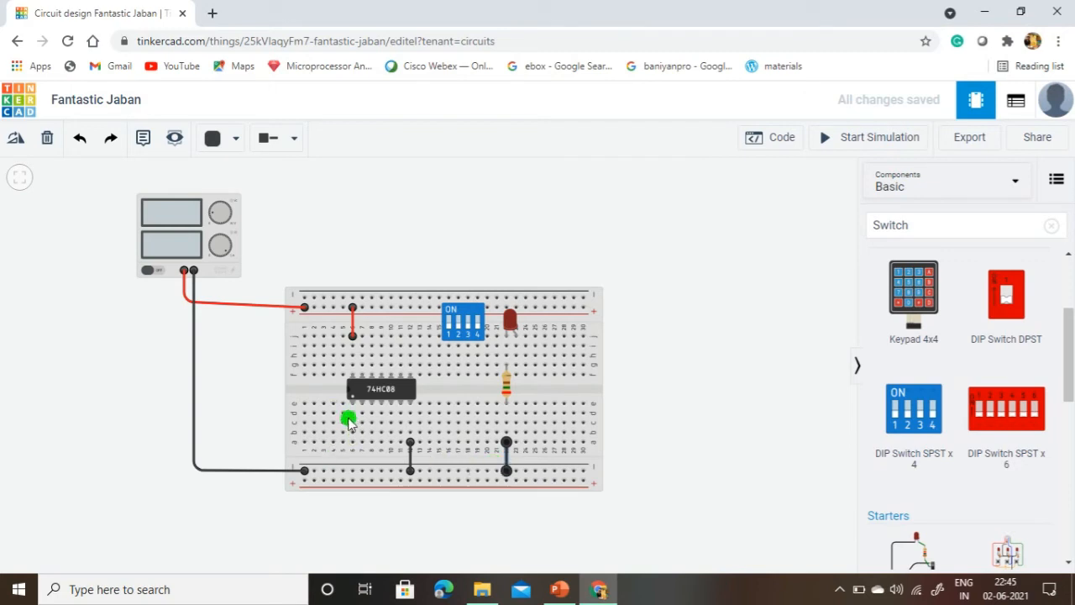
# Wire the DIP switch's first position from row i, column 16 to column 1 and color the wire green
pyautogui.click(450, 345)
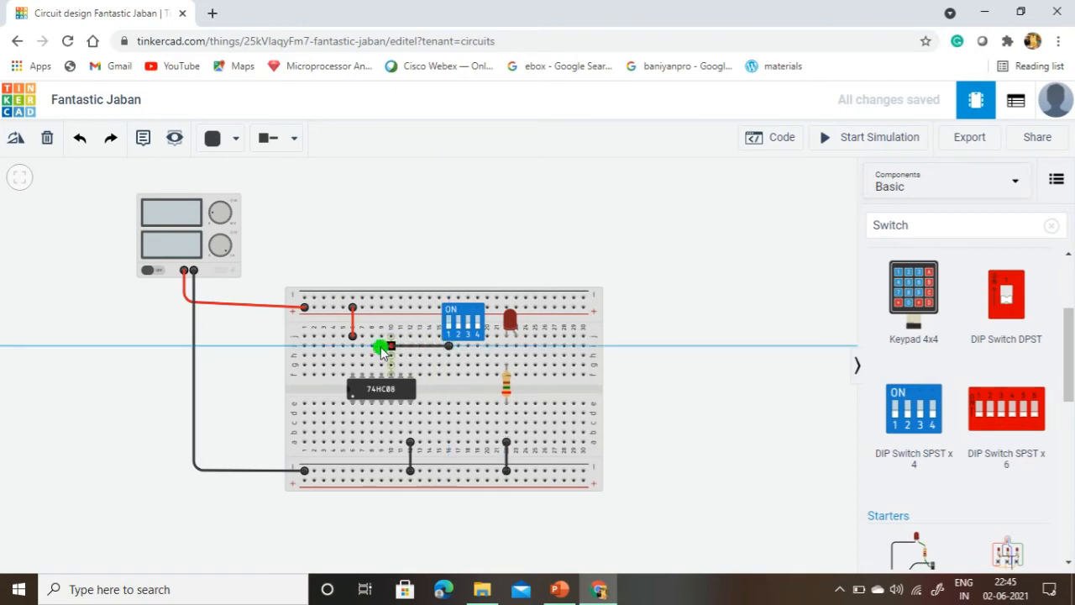
pyautogui.click(304, 346)
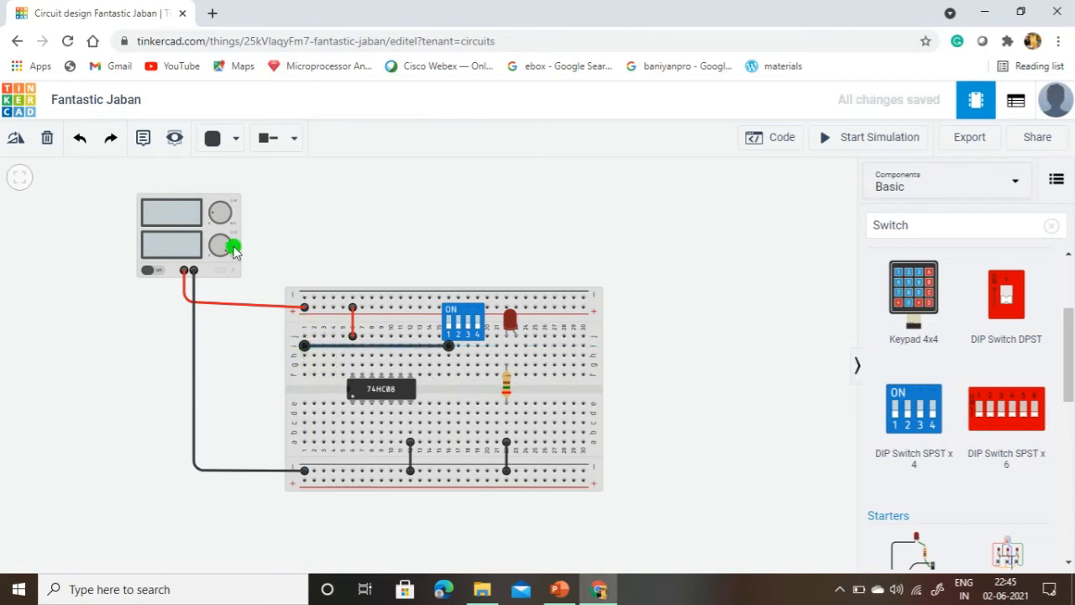
pyautogui.click(232, 141)
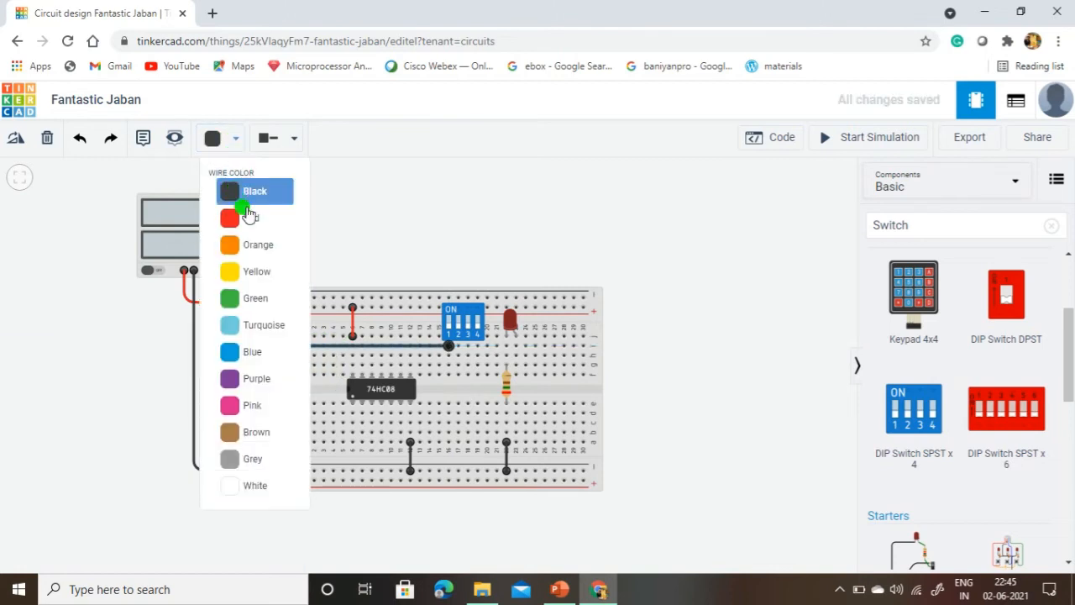
pyautogui.click(252, 299)
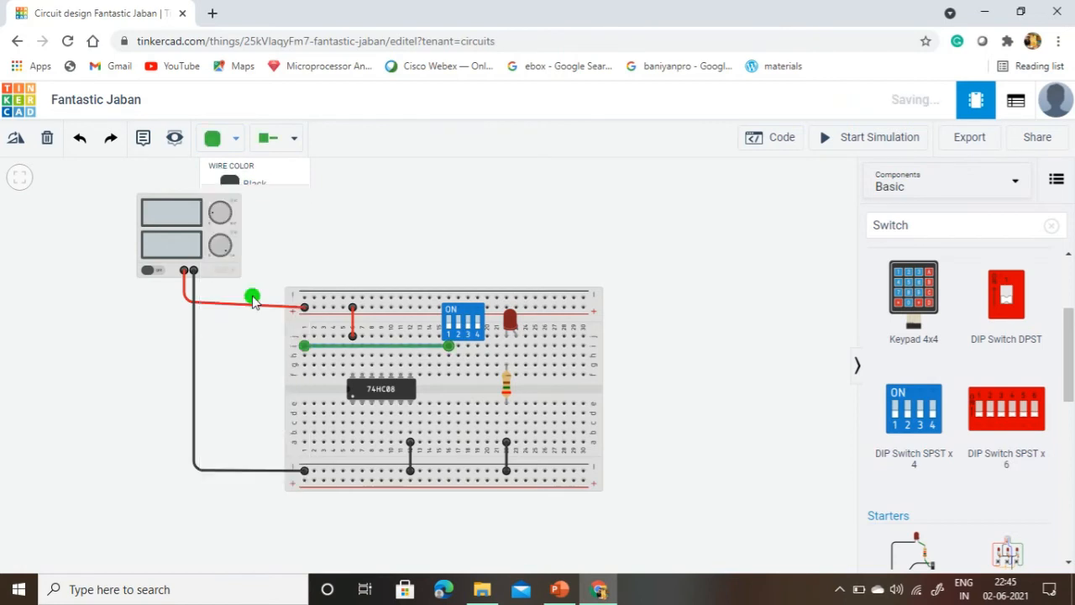
# Extend the first switch line with green wires from f1 across the center gap to d1 and from c1 to c6 at the 7408
pyautogui.click(304, 375)
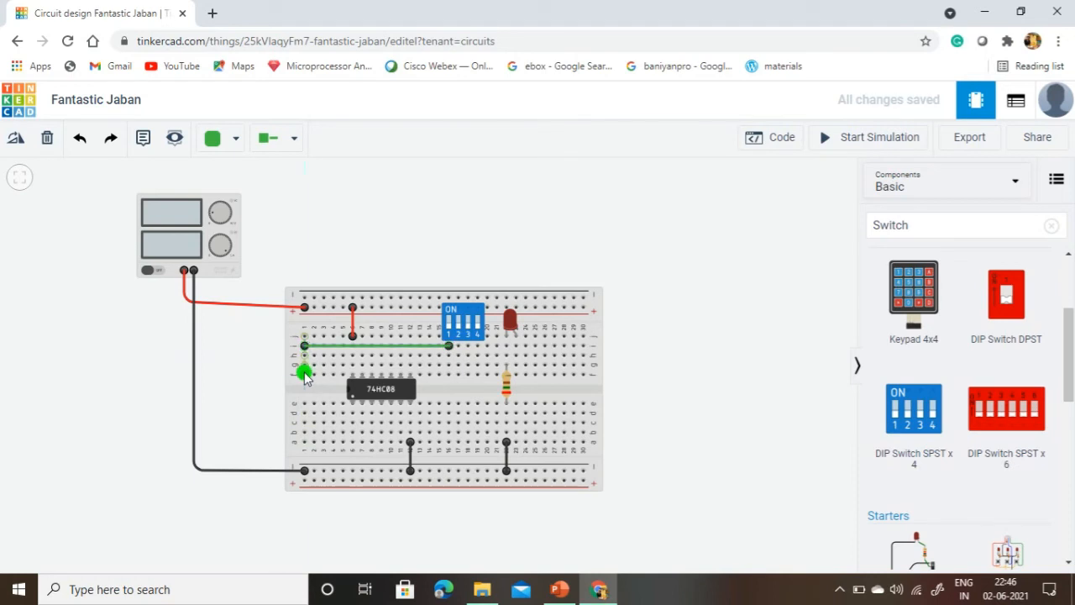
pyautogui.click(304, 415)
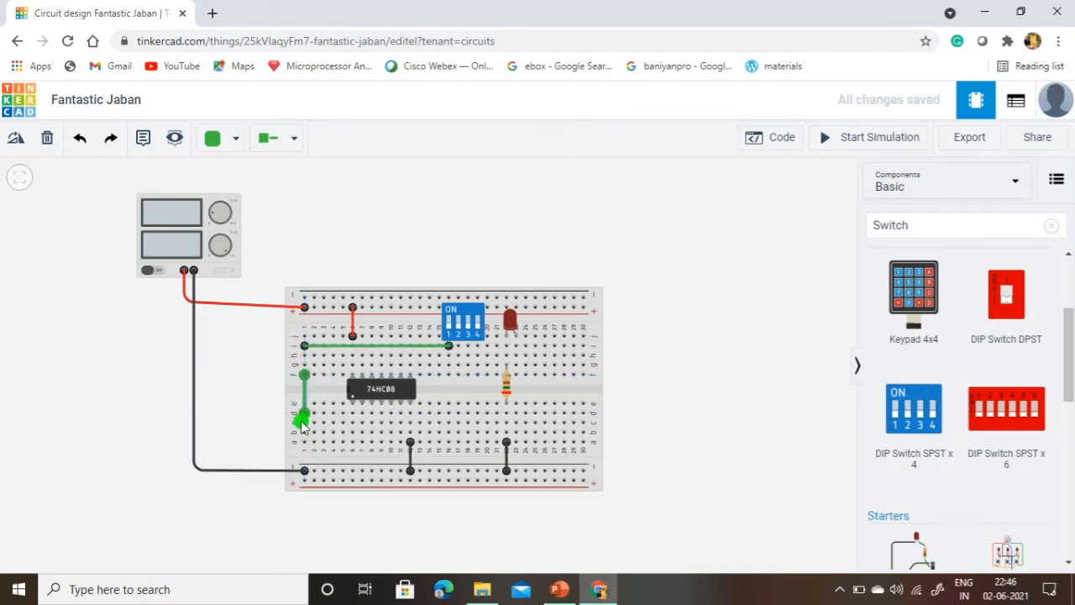
pyautogui.click(305, 422)
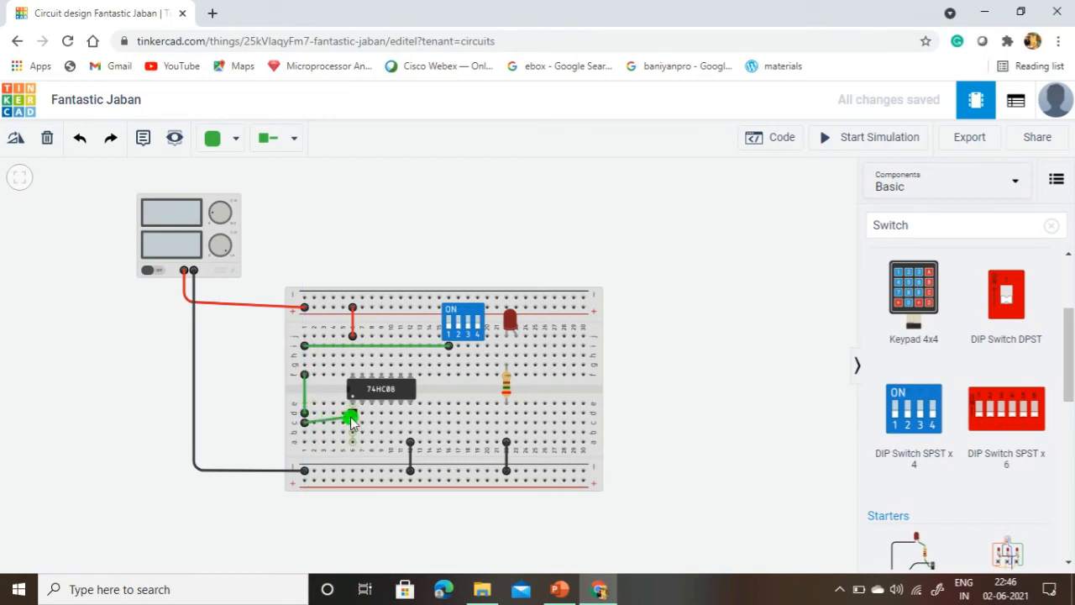
pyautogui.click(352, 422)
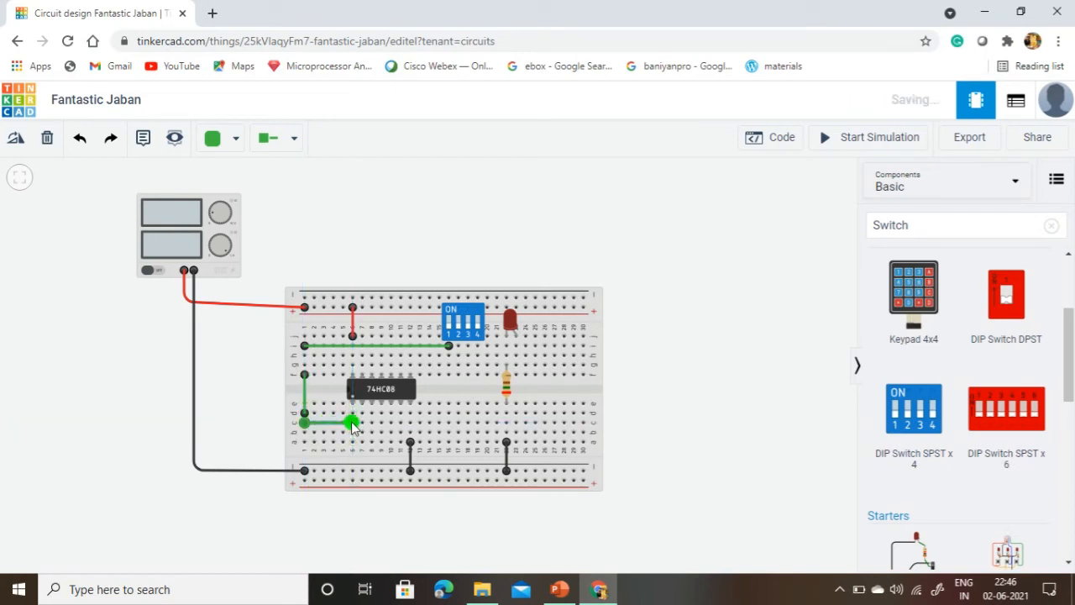
# Wire the DIP switch's second position along row h from column 17 to column 3 in green
pyautogui.click(458, 355)
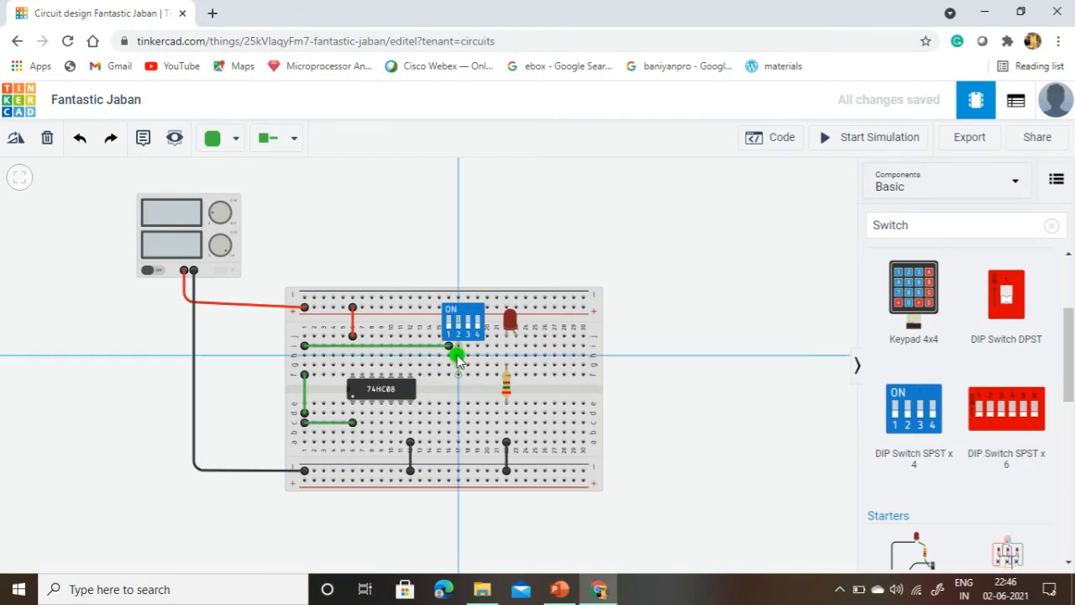
pyautogui.click(325, 355)
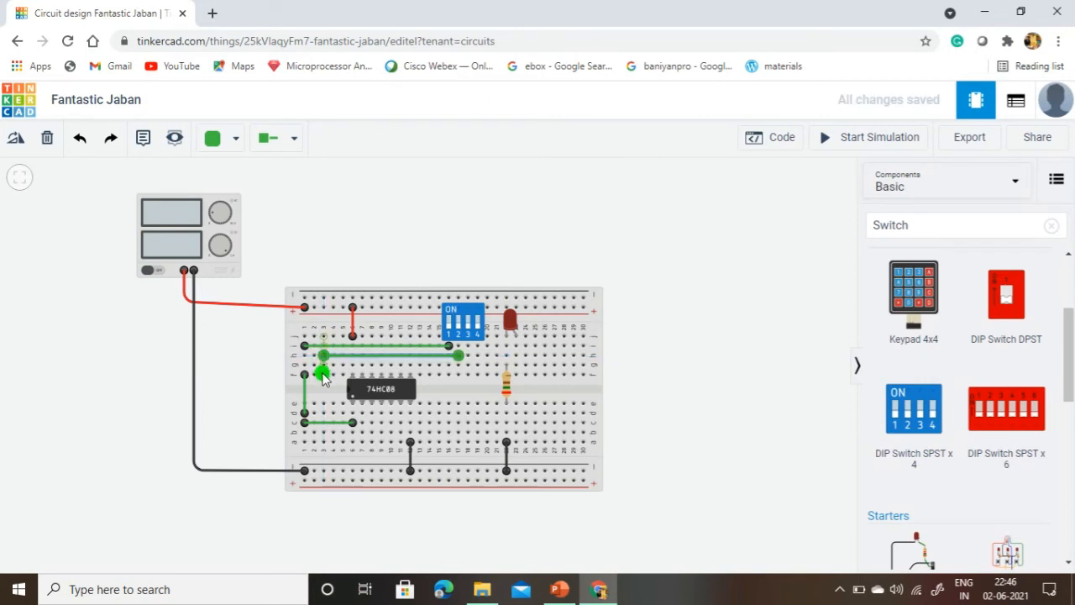
# Extend the second switch line with green wires from f3 across the center gap to d3 and from a3 to a7 at the 7408
pyautogui.click(324, 376)
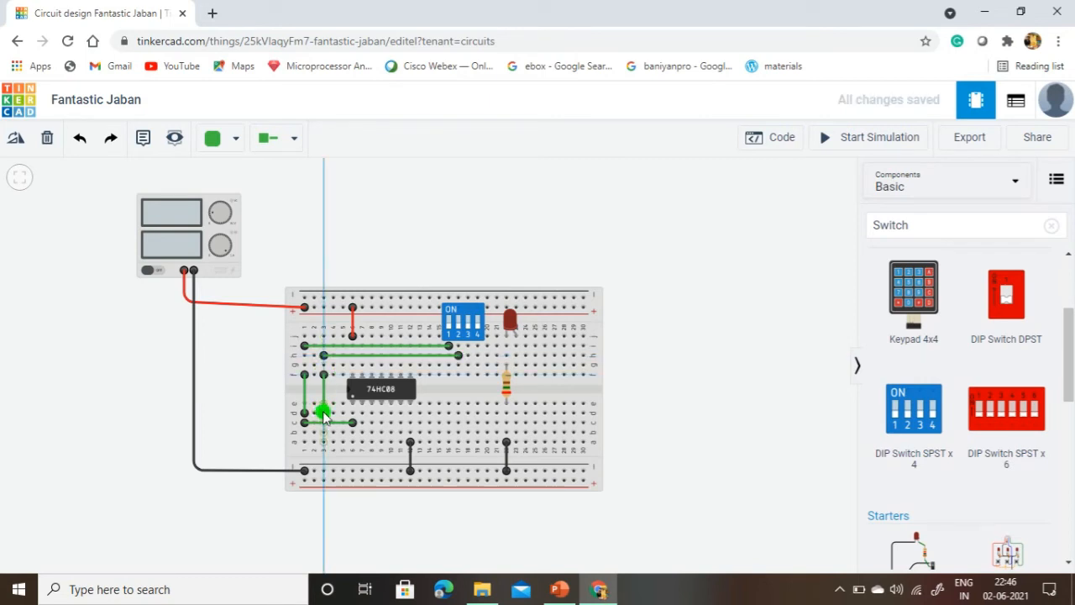
pyautogui.click(323, 412)
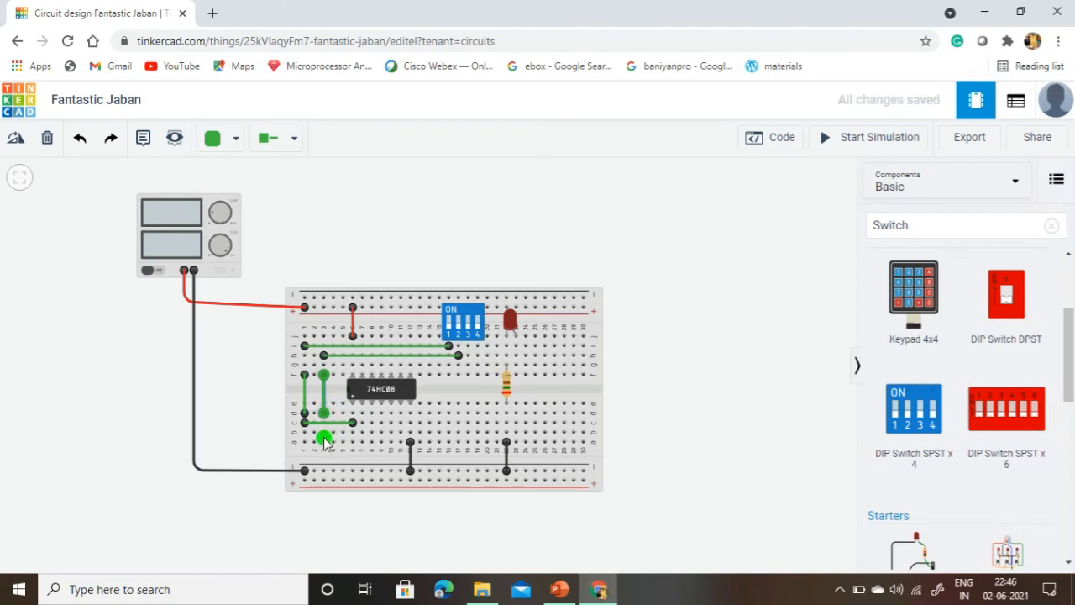
pyautogui.click(323, 440)
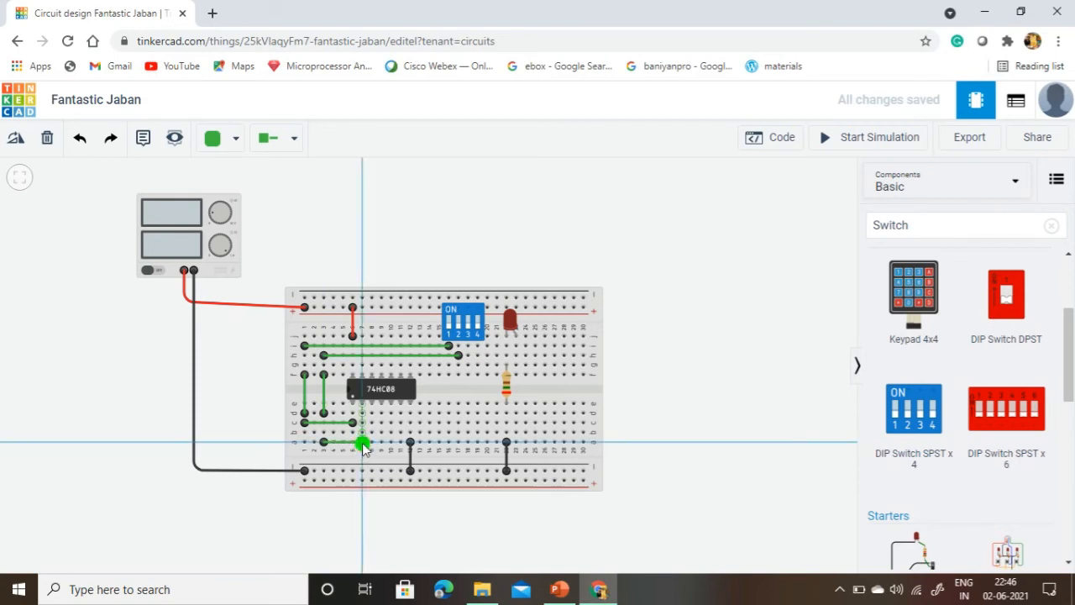
pyautogui.click(362, 441)
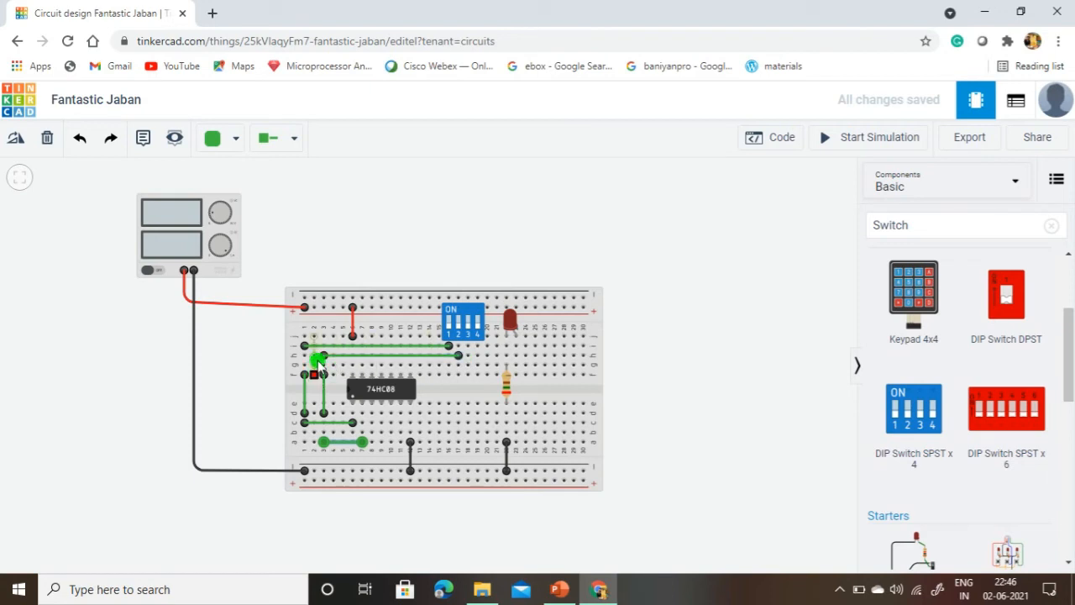
pyautogui.moveTo(325, 382); pyautogui.dragTo(326, 375)
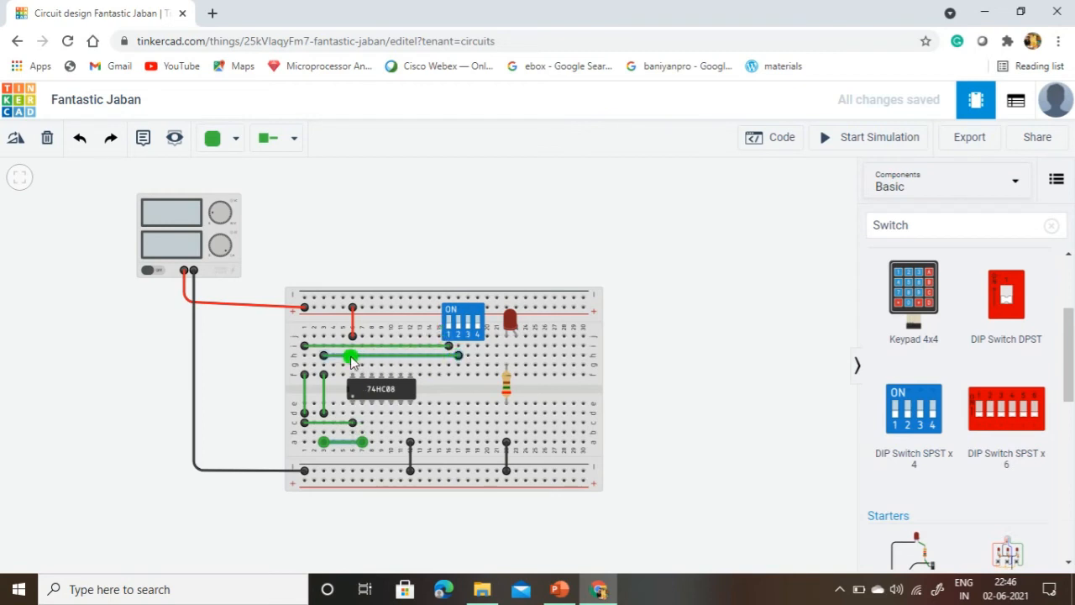
# Wire the 7408's output from c8 to c23 and bridge the center gap from e23 to g23 toward the LED, both in blue
pyautogui.click(373, 421)
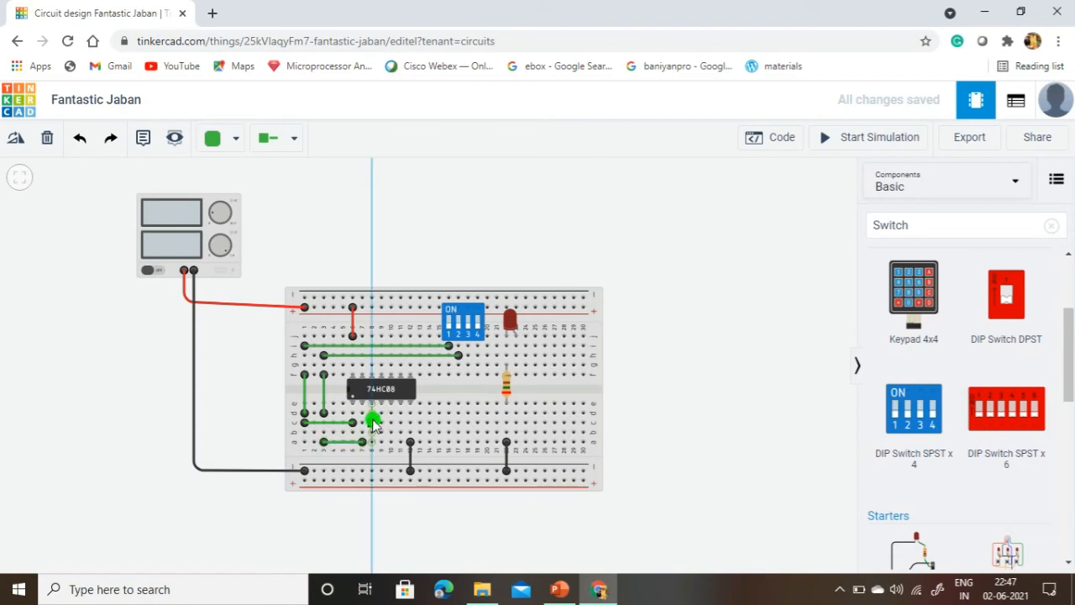
pyautogui.click(513, 421)
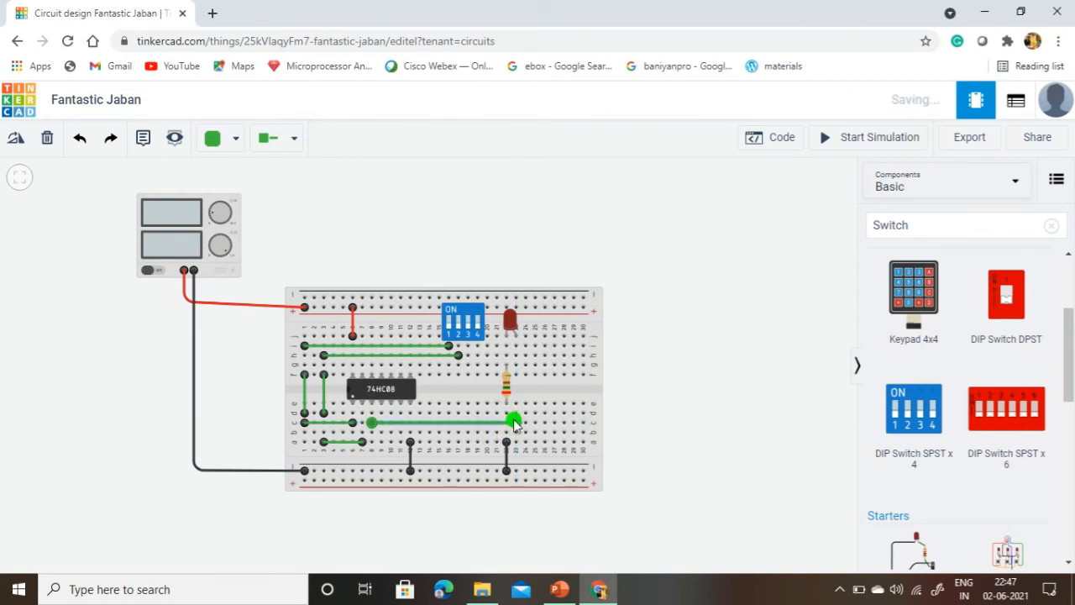
pyautogui.click(233, 140)
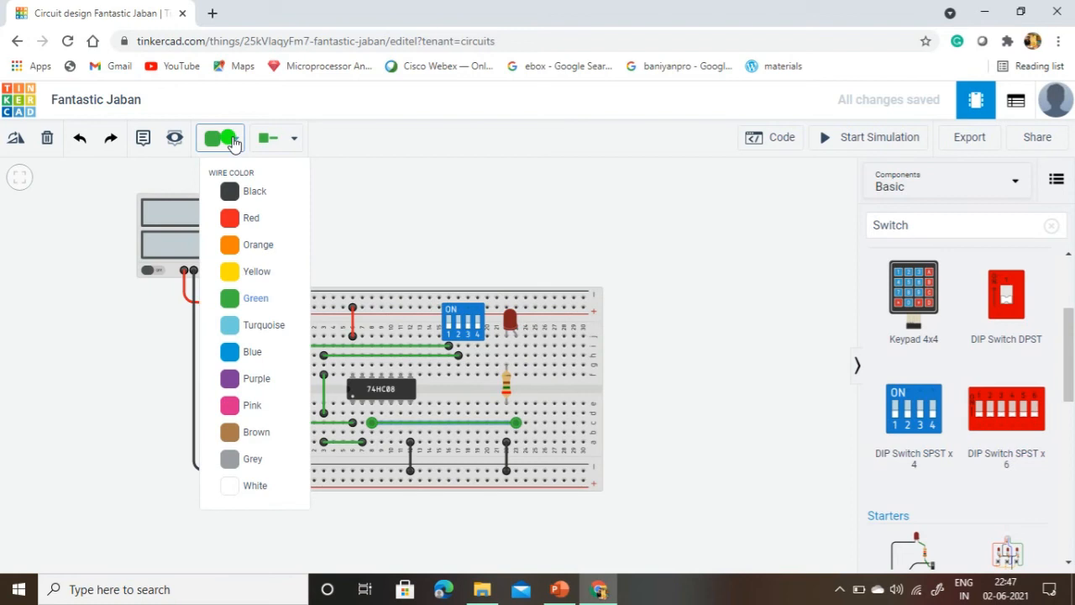
pyautogui.click(254, 351)
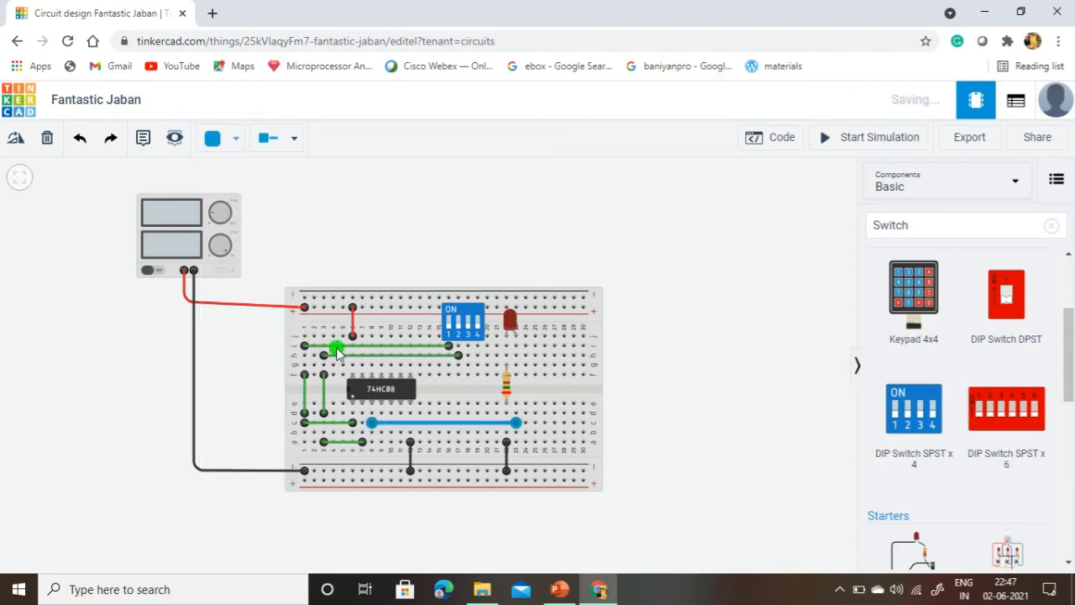
pyautogui.click(514, 404)
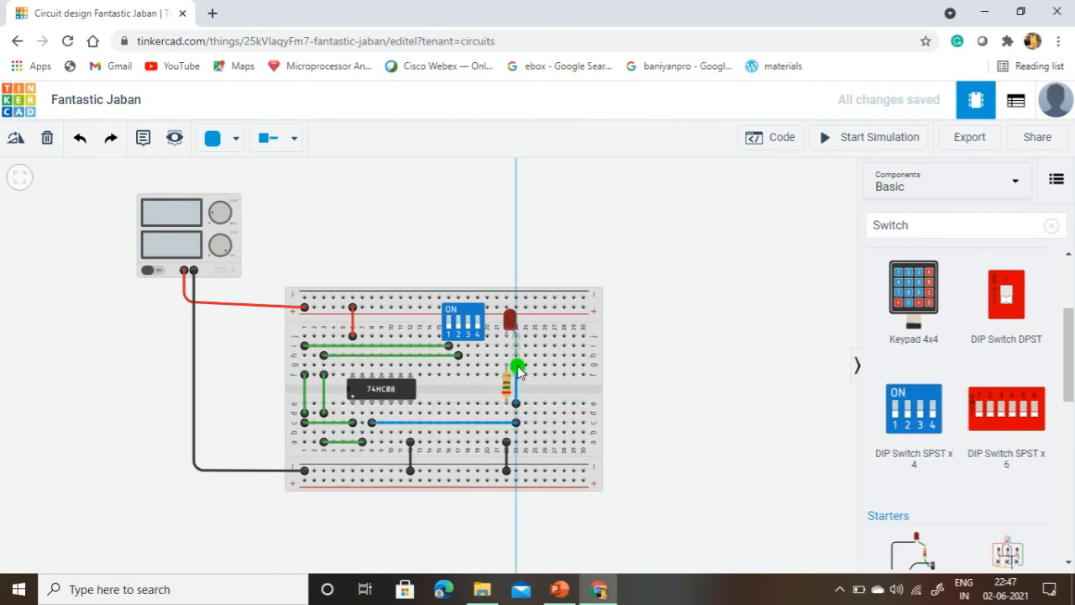
pyautogui.click(517, 365)
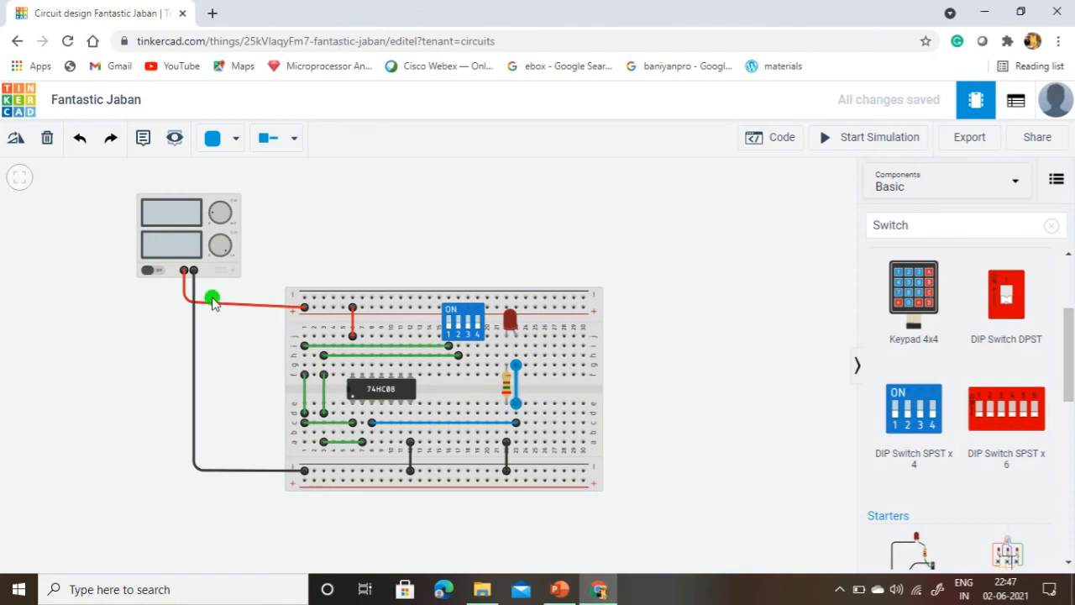
# Check the power supply's voltage and current settings, and briefly run and stop the simulation
pyautogui.click(153, 241)
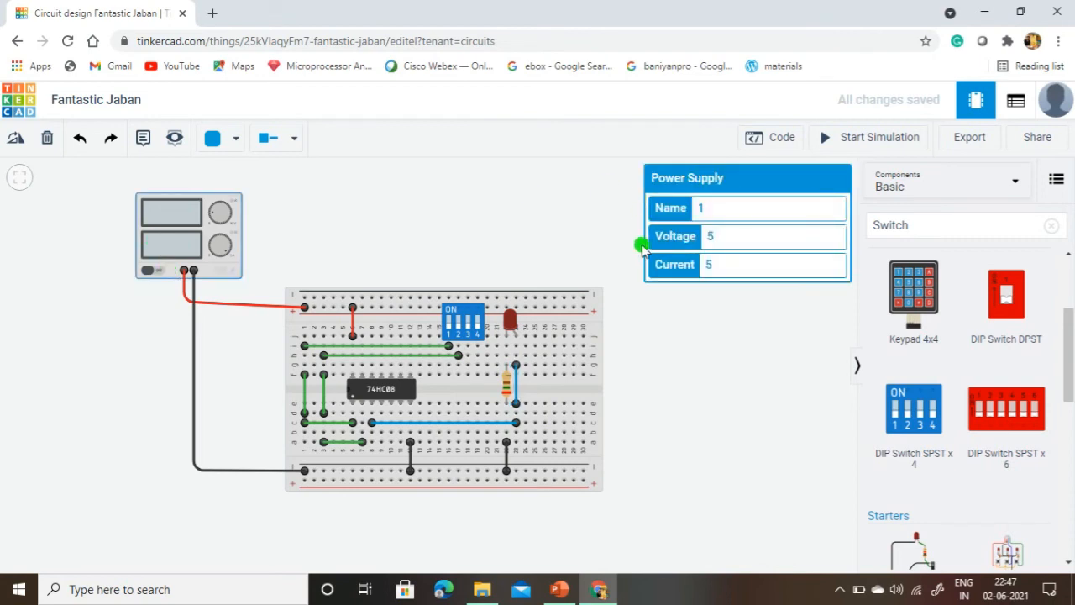
pyautogui.click(523, 240)
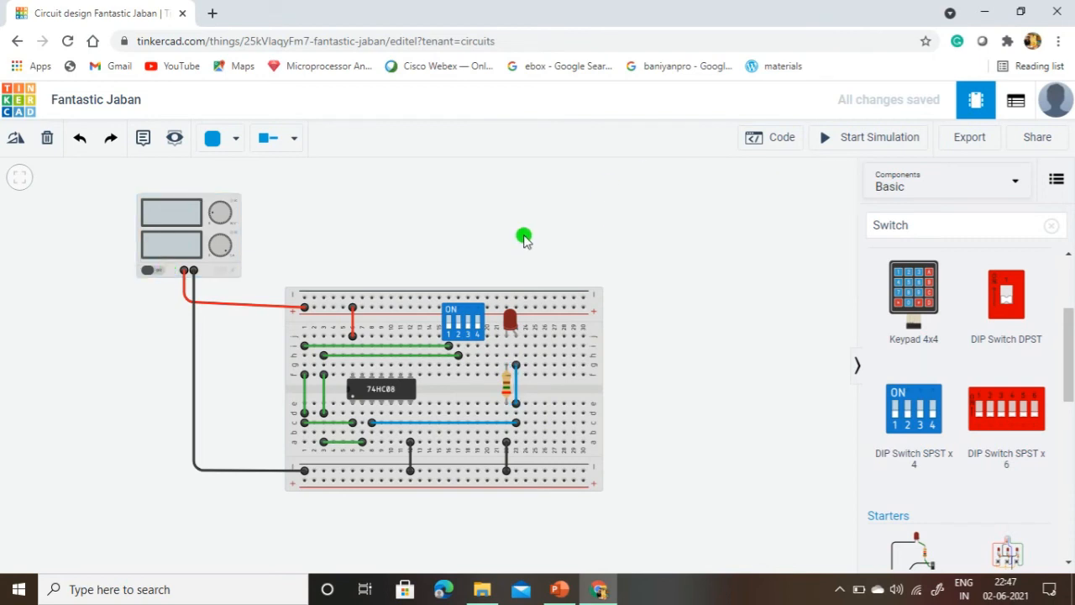
pyautogui.click(857, 141)
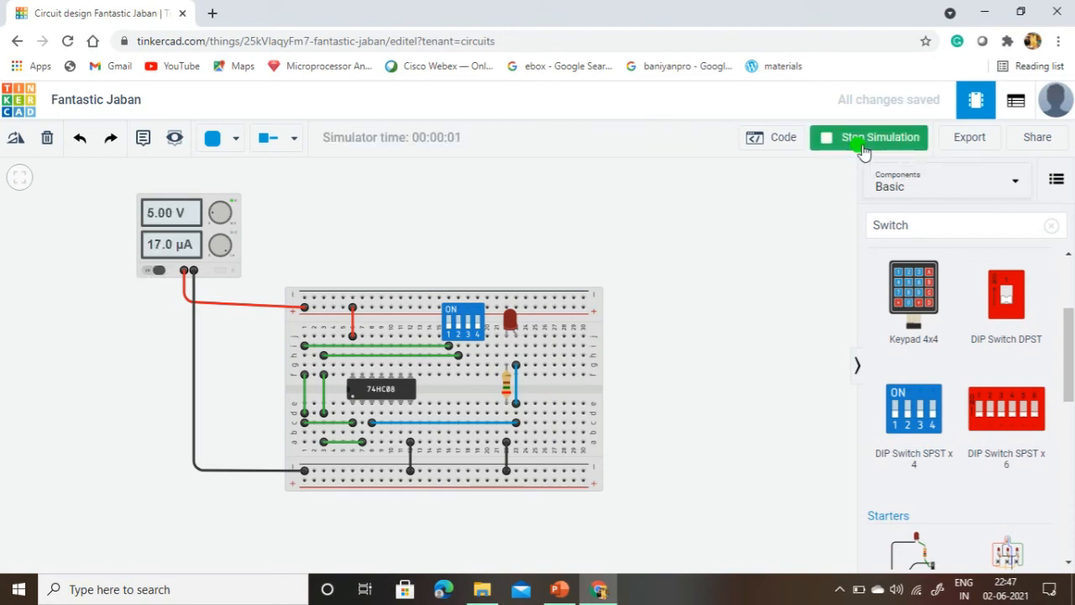
pyautogui.click(864, 143)
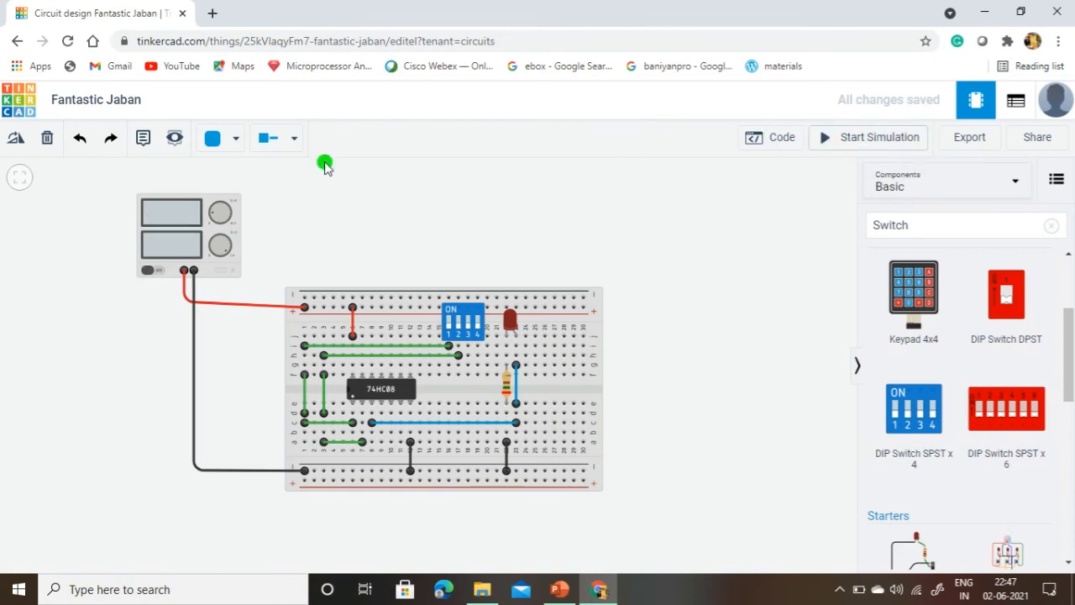
# Rename the circuit design as AND Gate
pyautogui.click(118, 100)
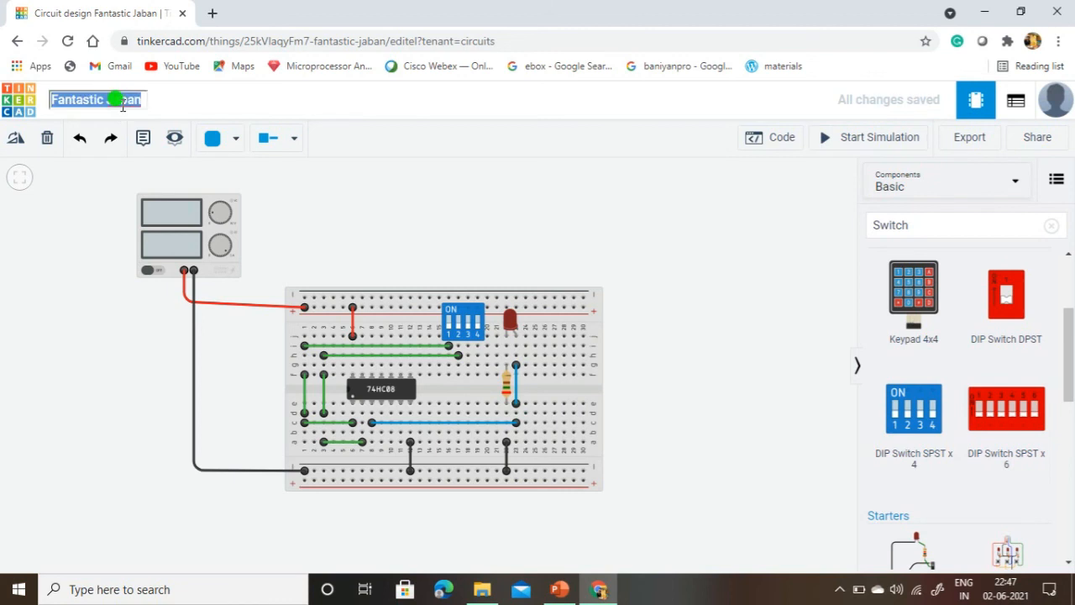
pyautogui.write('AND Gate')
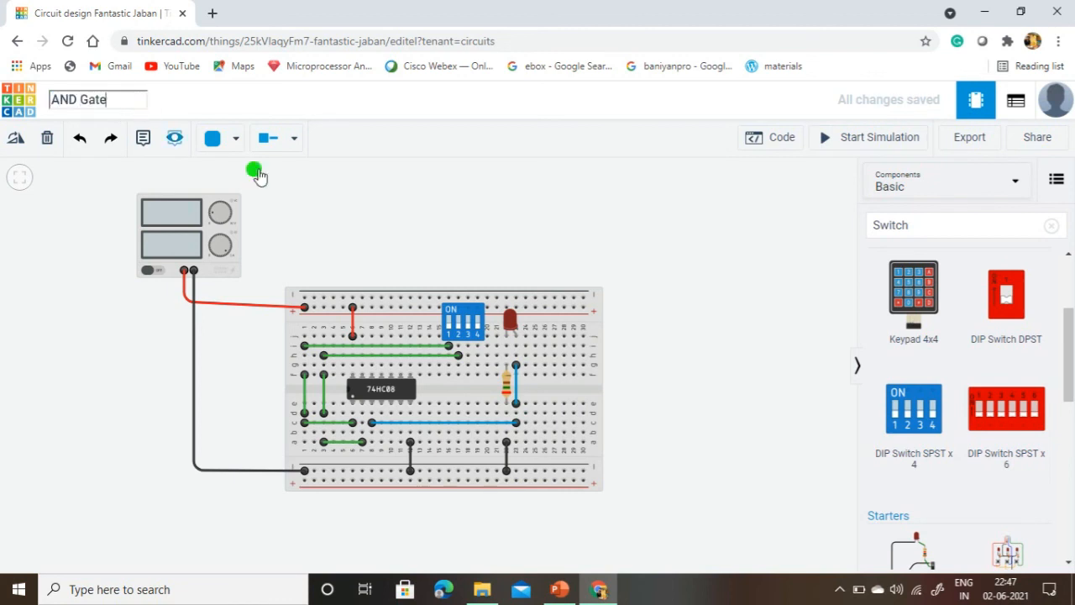
pyautogui.press('Escape')
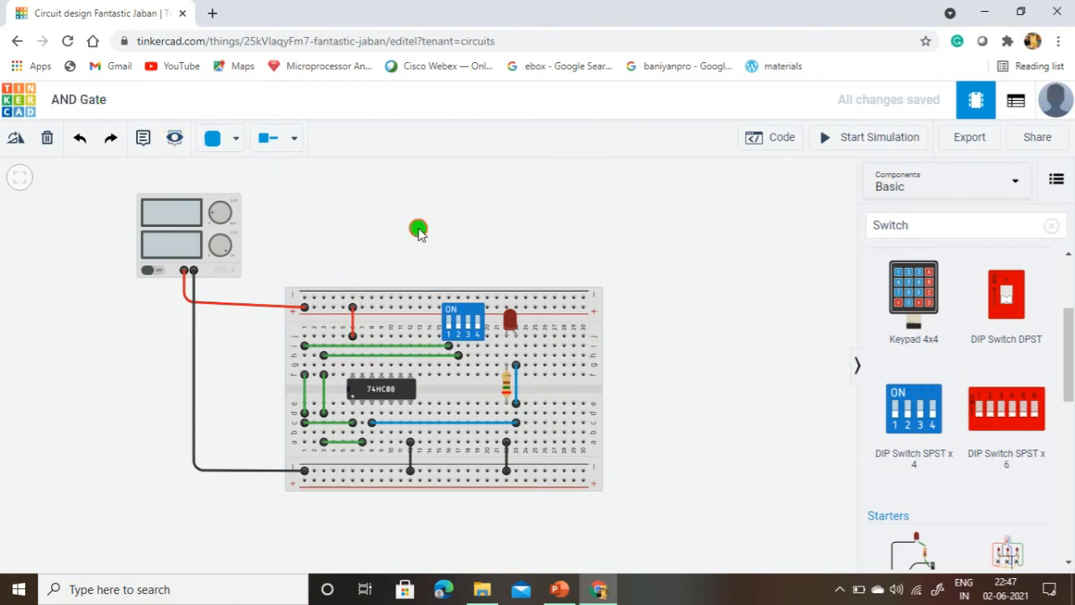
# Run the simulation and toggle the DIP switch's first two positions to test the AND gate's output on the LED
pyautogui.click(858, 141)
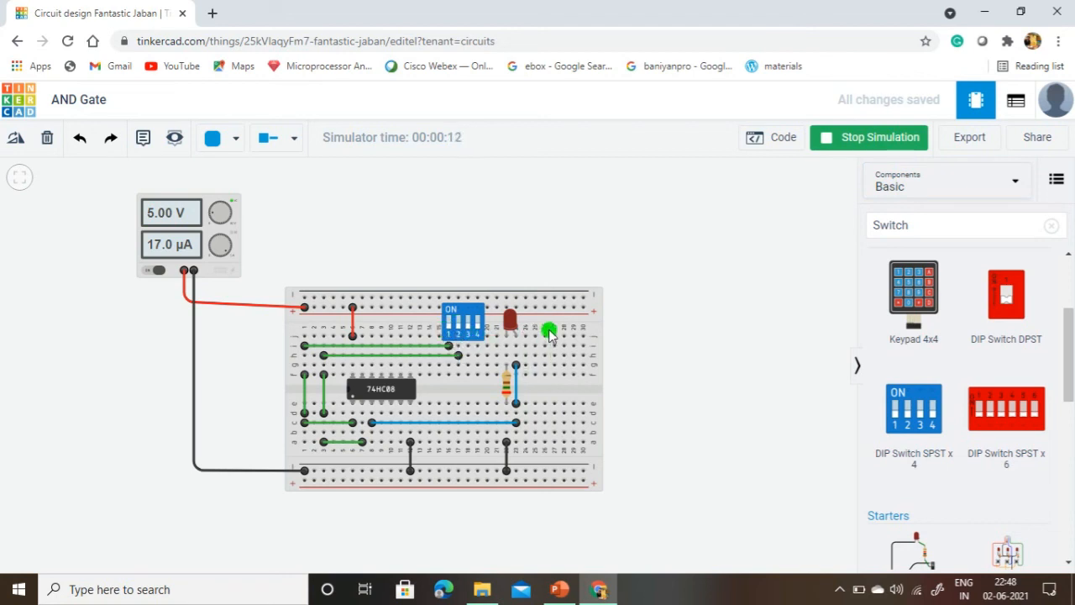
pyautogui.click(454, 327)
pyautogui.click(455, 324)
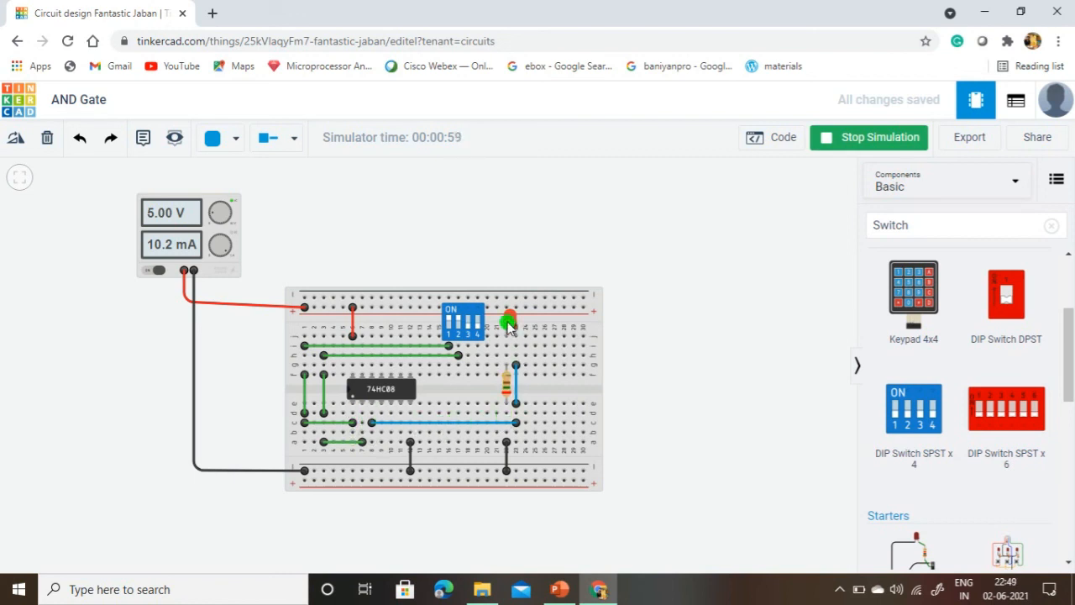
pyautogui.click(459, 332)
pyautogui.click(458, 324)
pyautogui.click(460, 325)
pyautogui.click(459, 326)
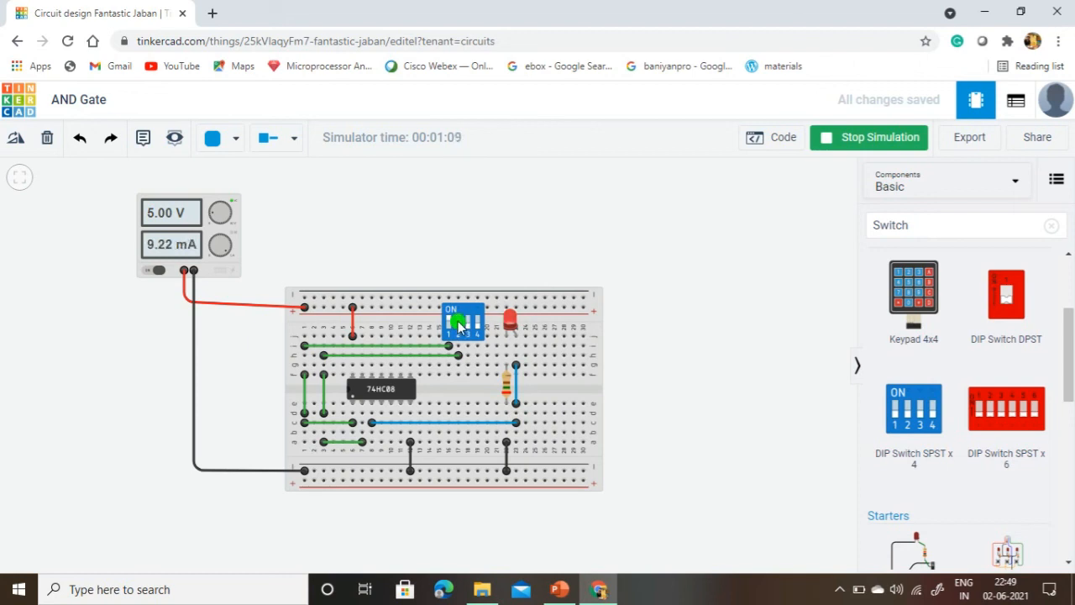